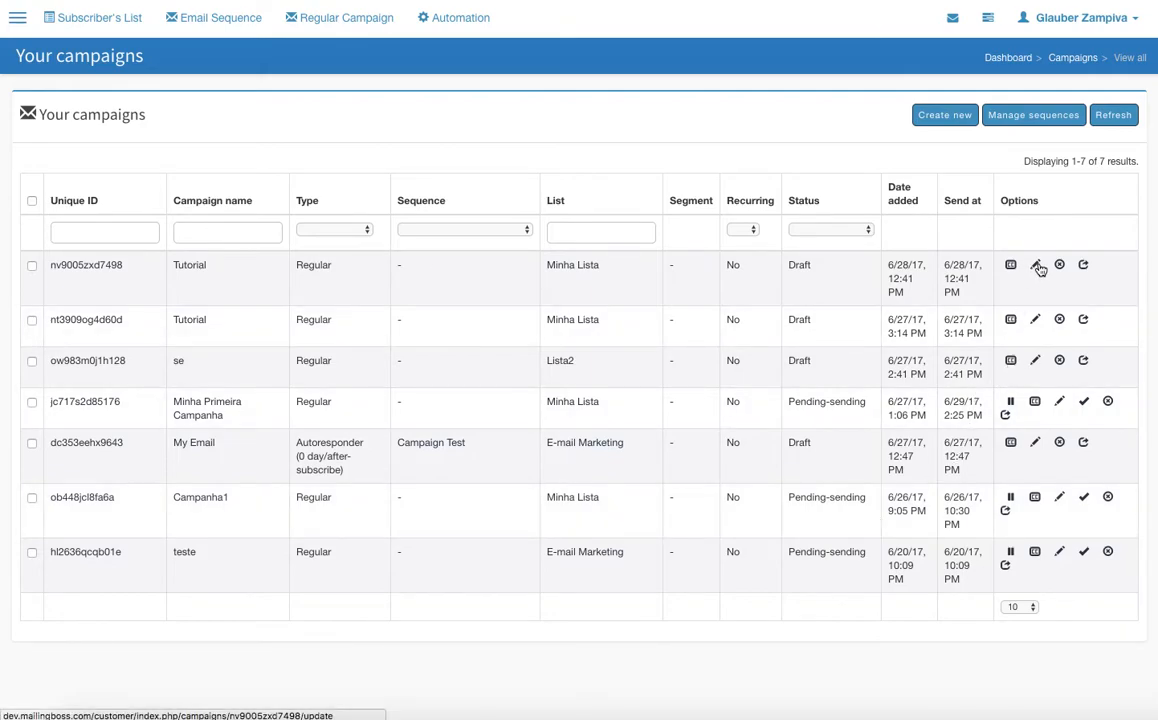
Open the newest Tutorial draft campaign for editing and go to its campaign name
{"action": "left_click", "coordinate": [945, 116]}
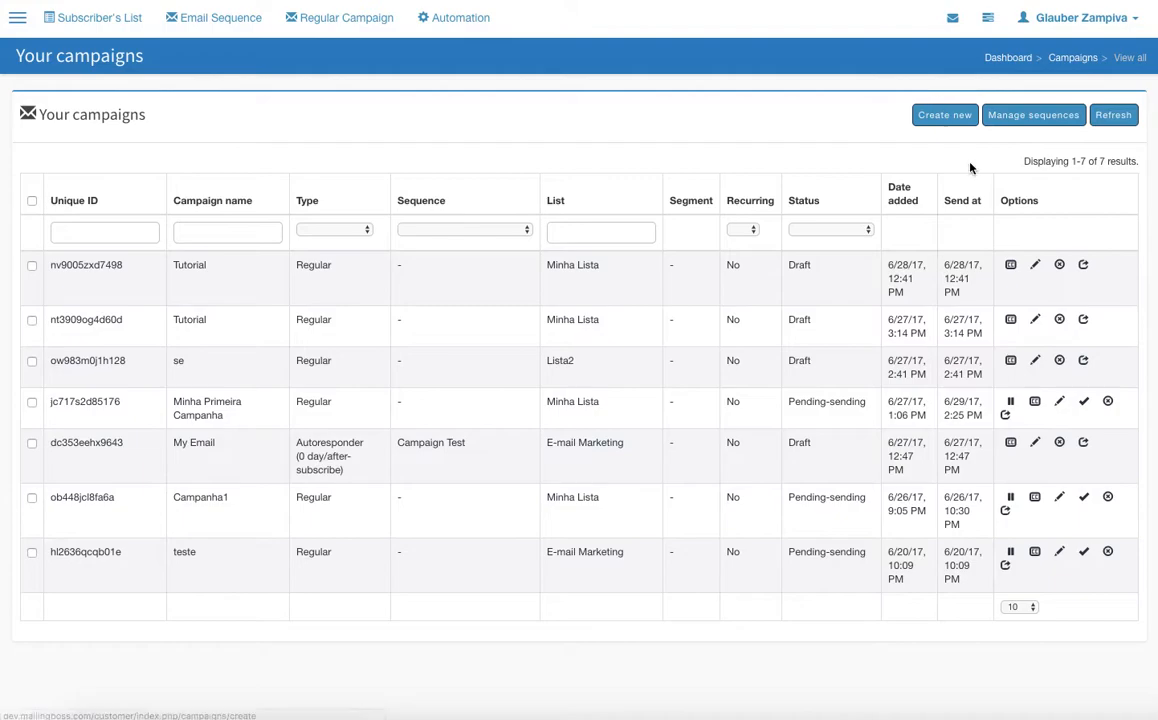
{"action": "left_click", "coordinate": [1035, 266]}
{"action": "left_click", "coordinate": [300, 188]}
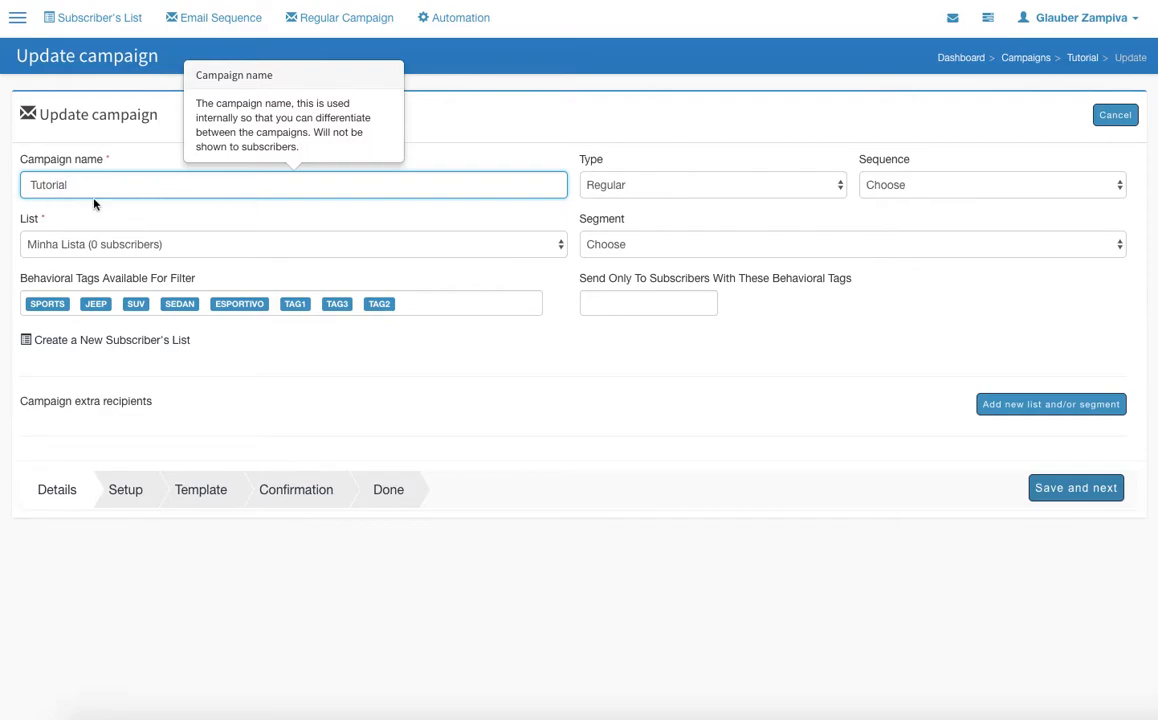
Try the Autoresponder campaign type, then restore the type to Regular
{"action": "left_click", "coordinate": [717, 187]}
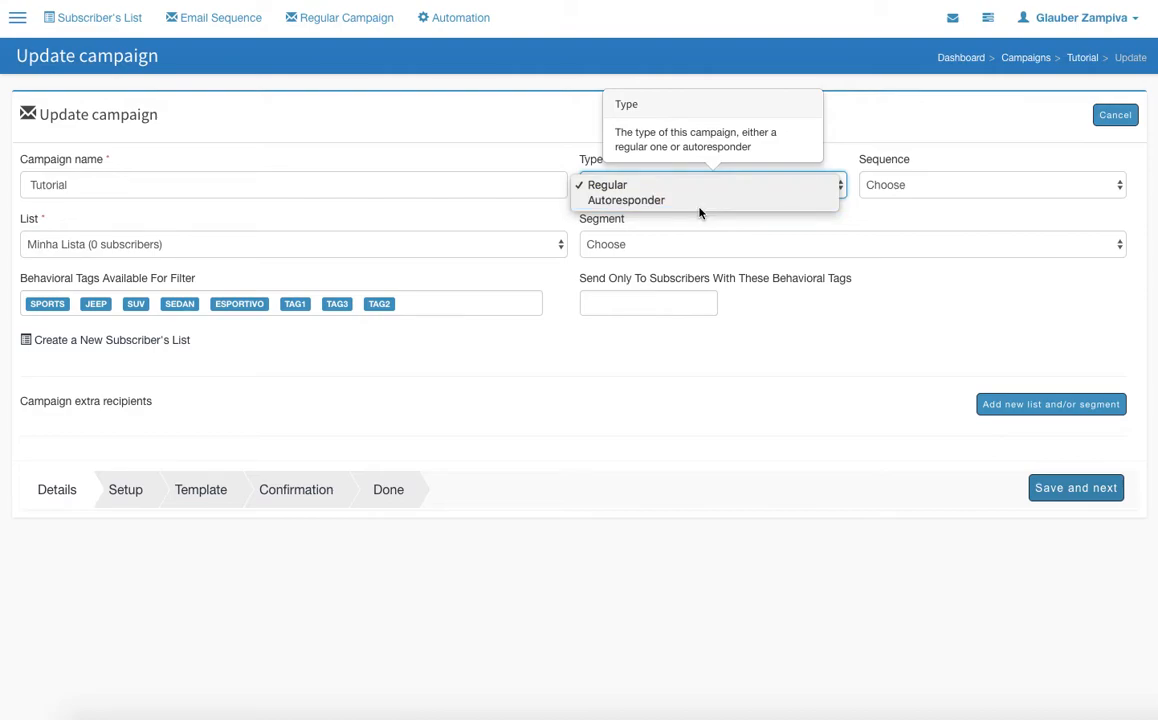
{"action": "left_click", "coordinate": [700, 203]}
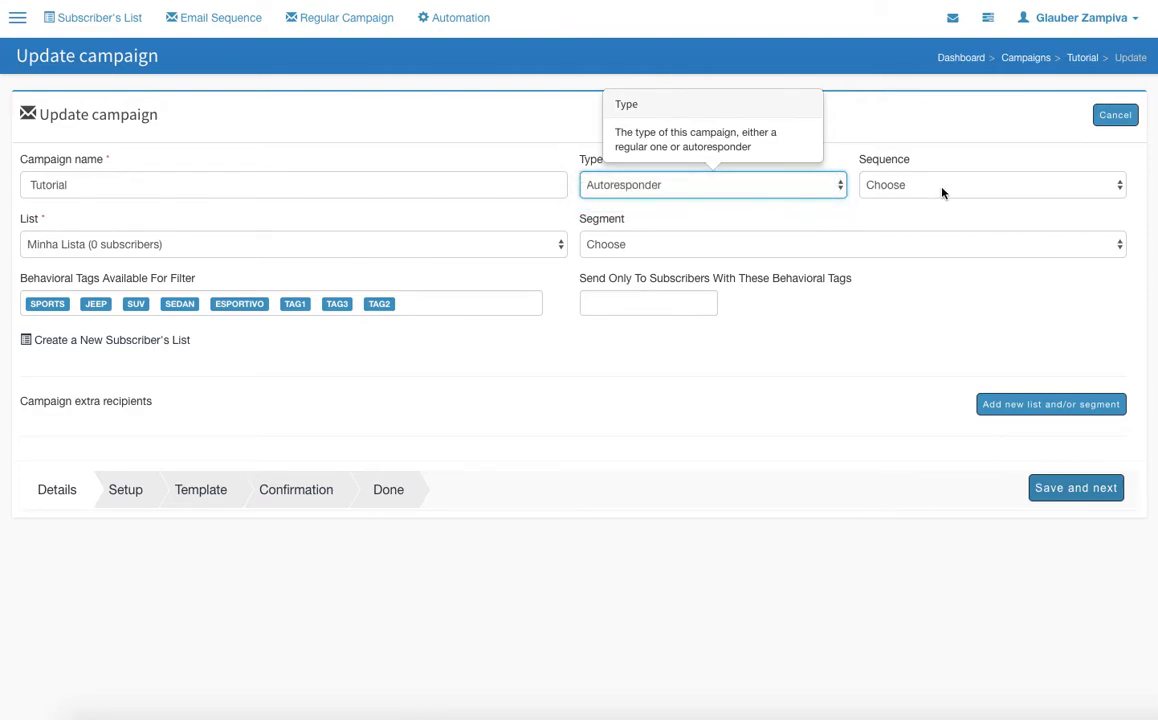
{"action": "left_click", "coordinate": [829, 187]}
{"action": "left_click", "coordinate": [650, 171]}
Choose Minha Lista as the campaign's list and leave the segment unselected after checking the available segments
{"action": "left_click", "coordinate": [258, 257]}
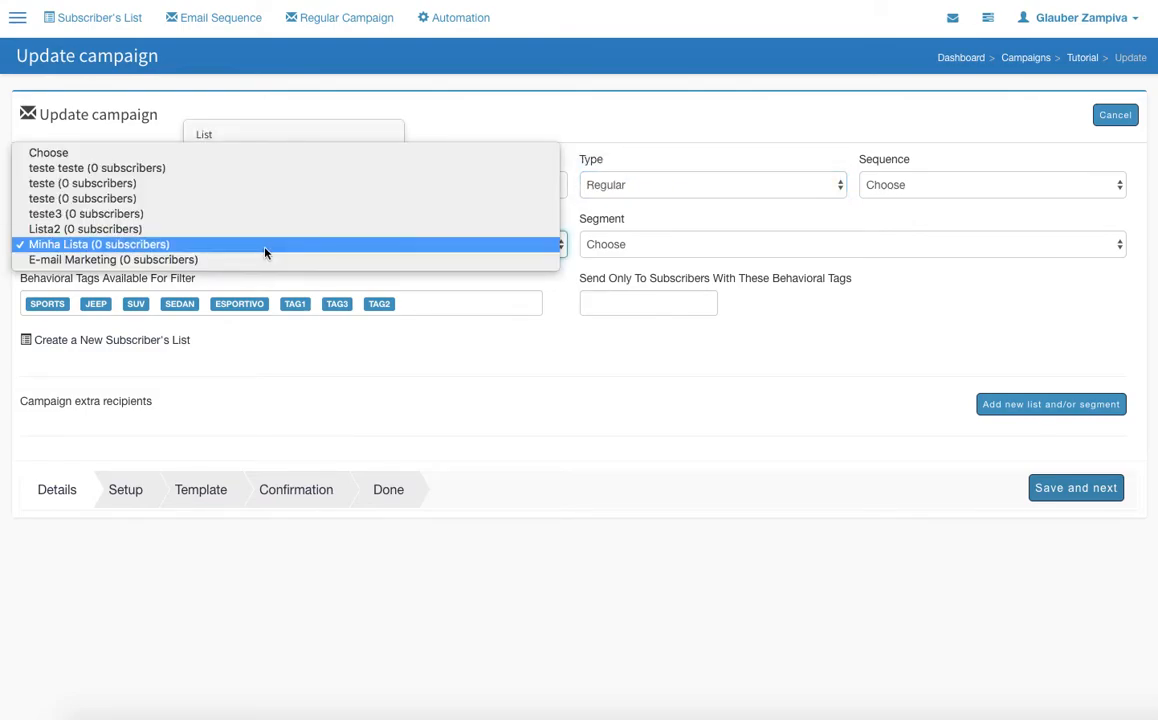
{"action": "left_click", "coordinate": [93, 246]}
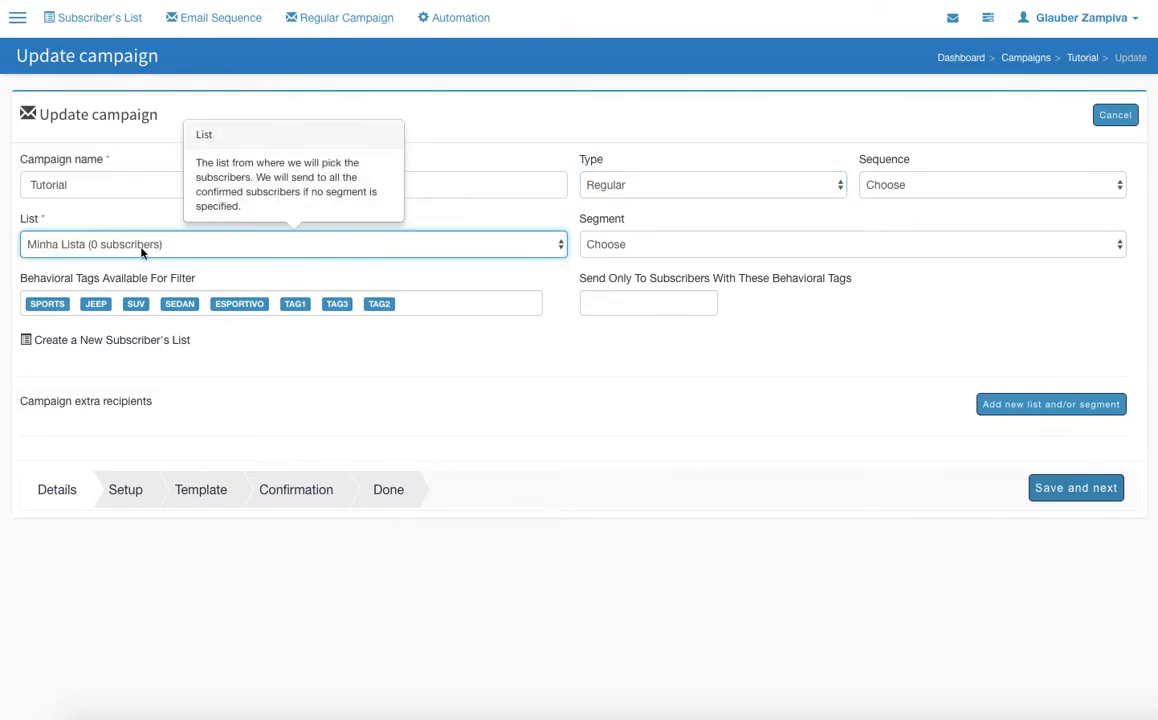
{"action": "left_click", "coordinate": [650, 245]}
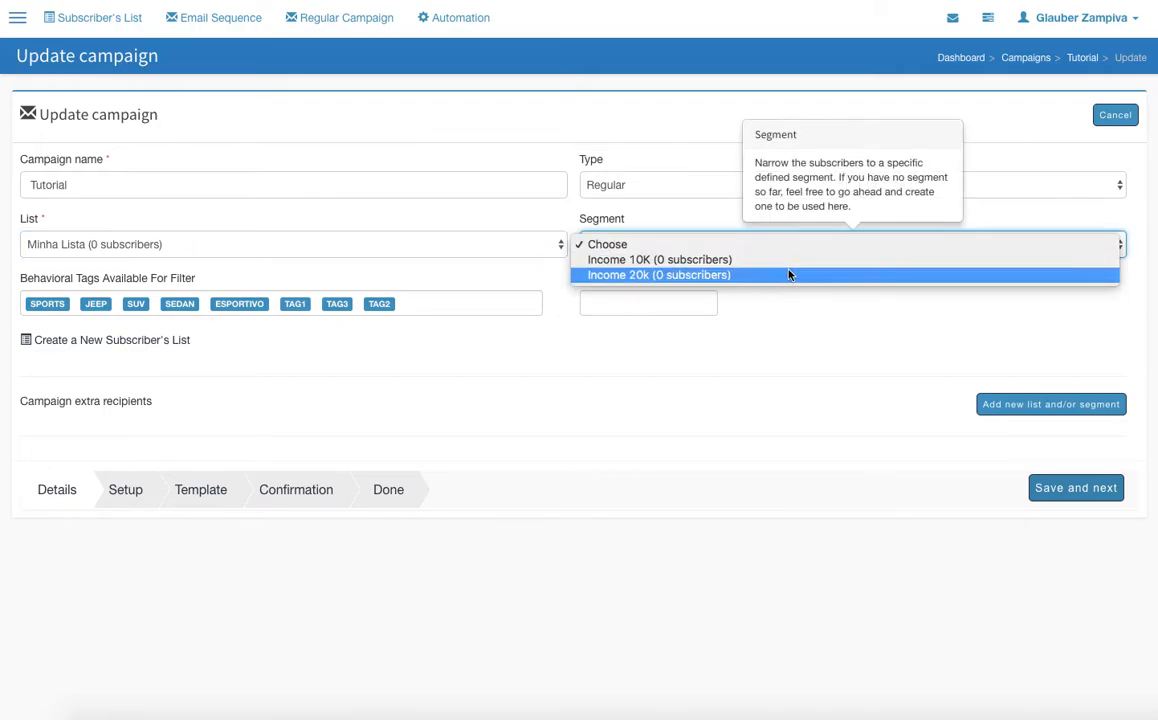
{"action": "left_click", "coordinate": [781, 336]}
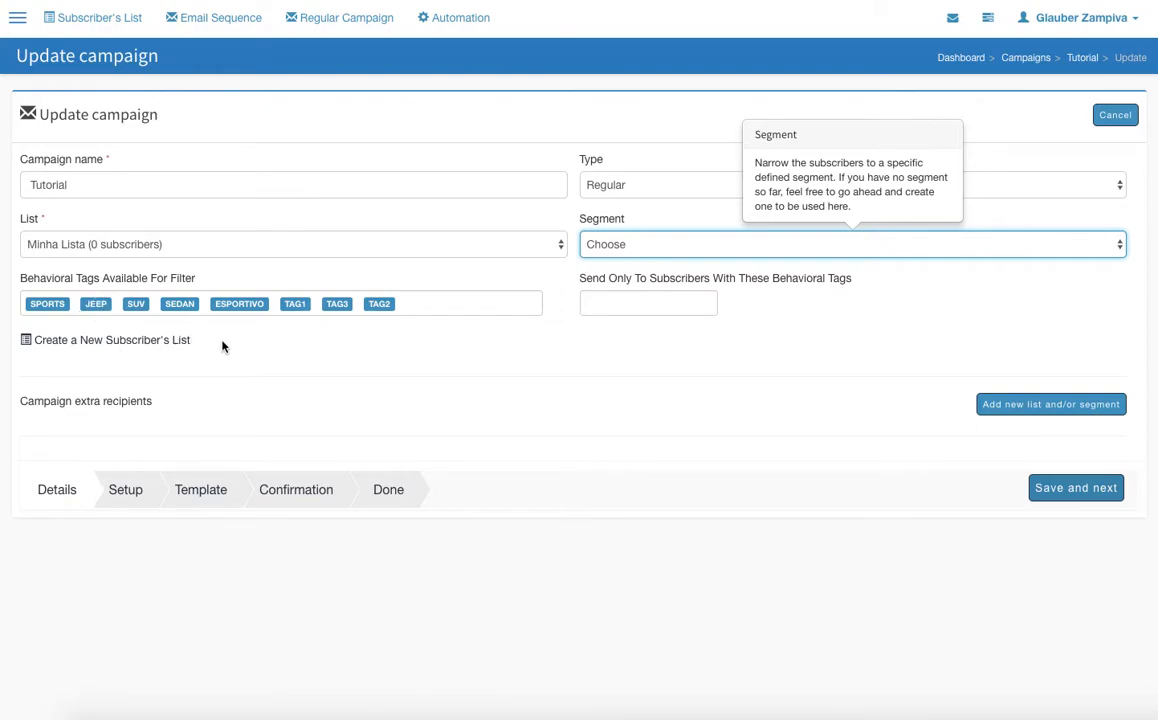
Try the ESPORTIVO tag as a send-only filter and return it to the available behavioral tags
{"action": "left_click_drag", "start_coordinate": [241, 307], "coordinate": [644, 300]}
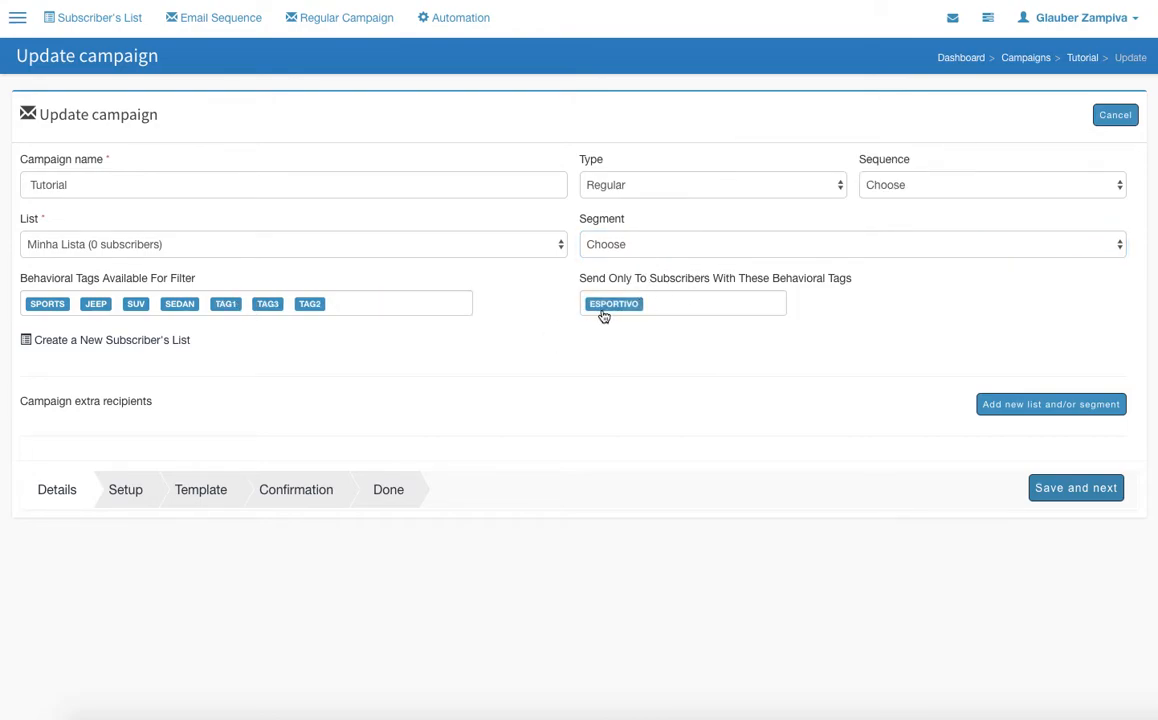
{"action": "left_click", "coordinate": [611, 309]}
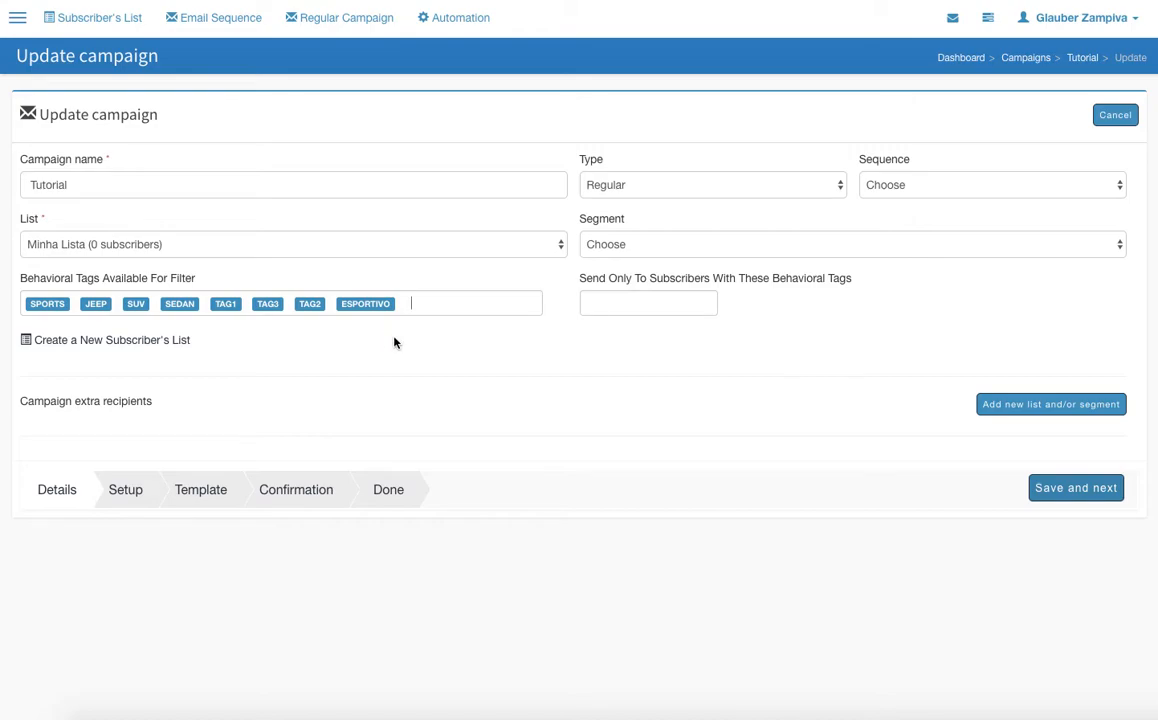
Try adding E-mail Marketing as an extra recipient list without a segment and remove the entry
{"action": "left_click", "coordinate": [1000, 412]}
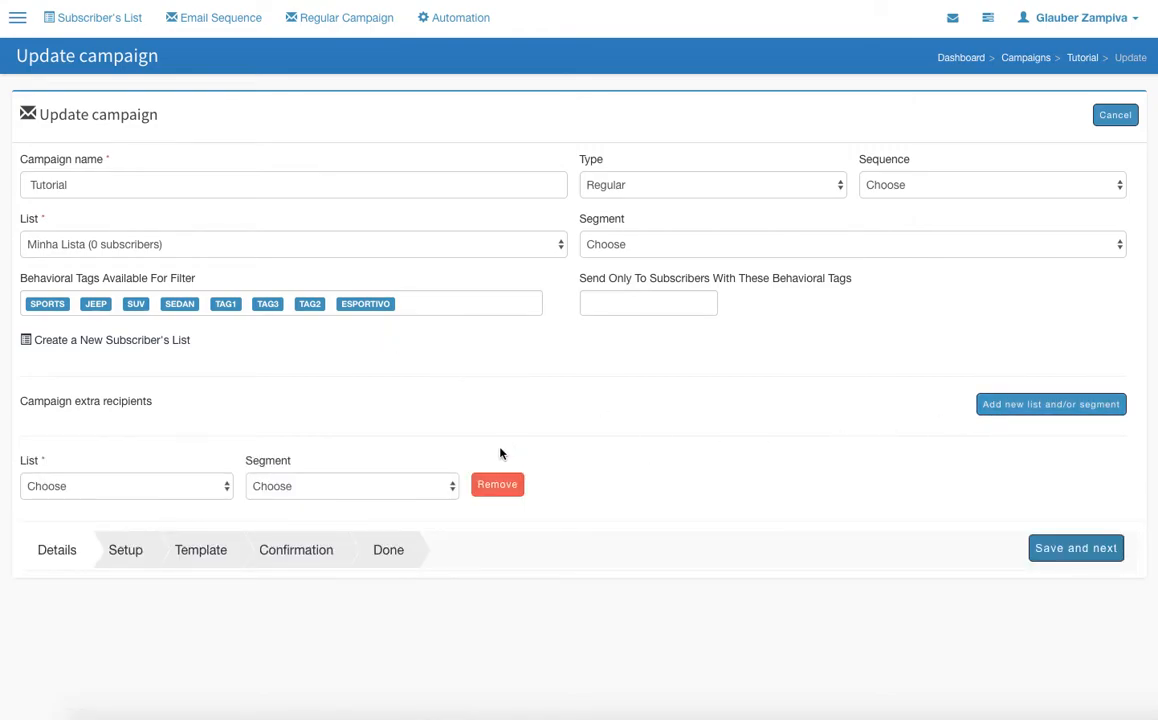
{"action": "left_click", "coordinate": [226, 492]}
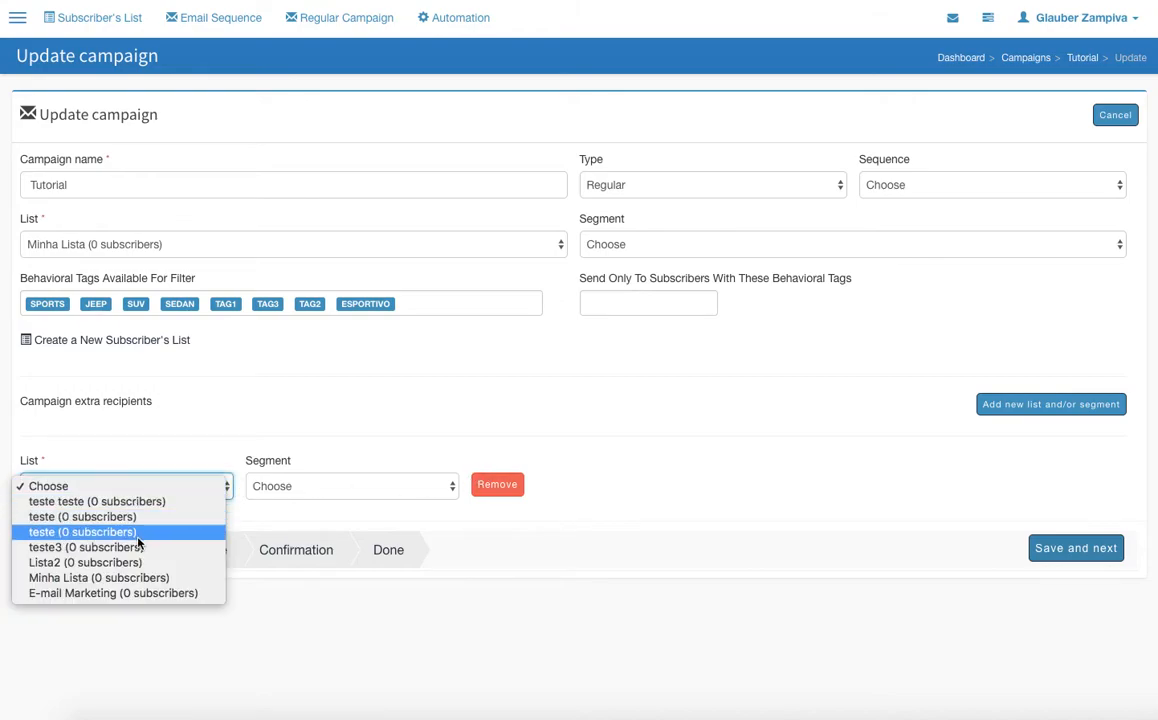
{"action": "left_click", "coordinate": [95, 593]}
{"action": "left_click", "coordinate": [353, 488]}
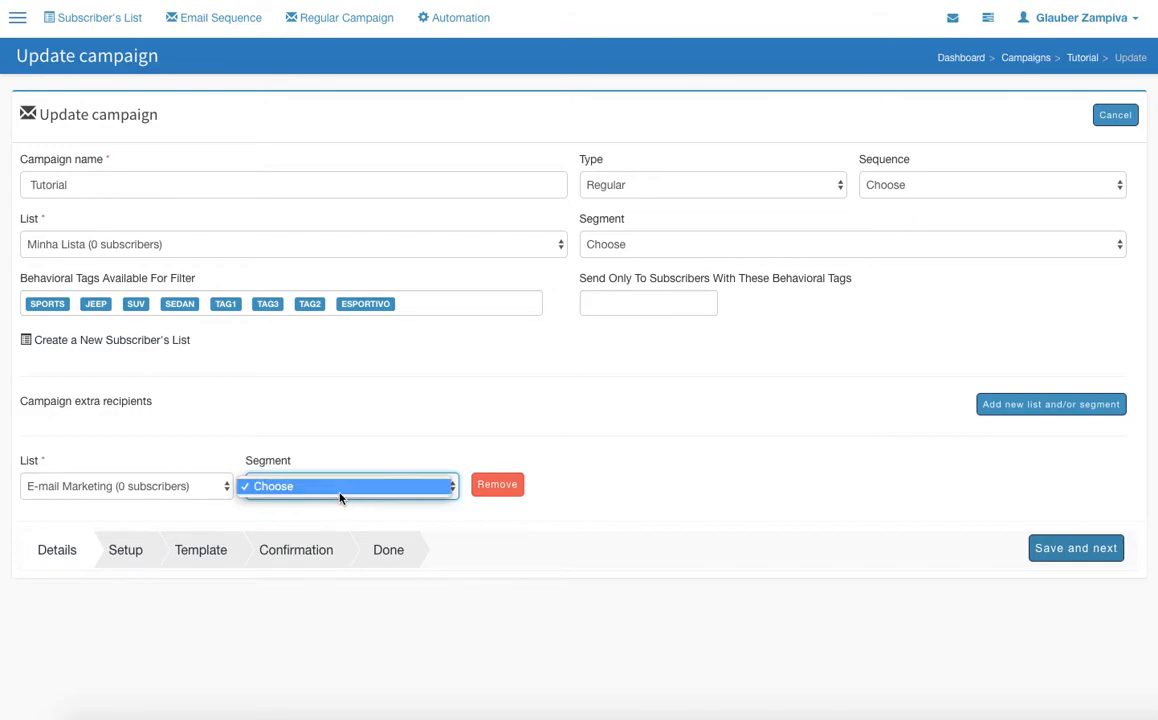
{"action": "left_click", "coordinate": [357, 490]}
{"action": "left_click", "coordinate": [498, 486]}
Save the campaign details, continue to the setup stage and enter the sender's first name as the From name
{"action": "left_click", "coordinate": [1090, 490]}
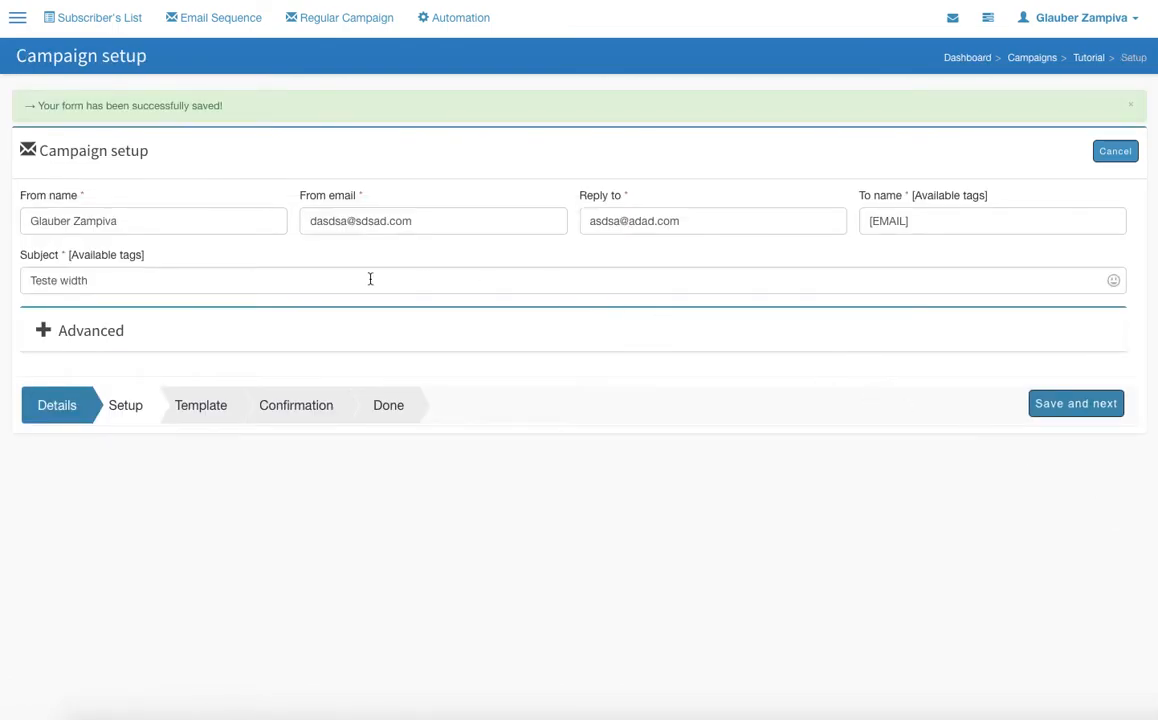
{"action": "left_click_drag", "start_coordinate": [184, 222], "coordinate": [2, 217]}
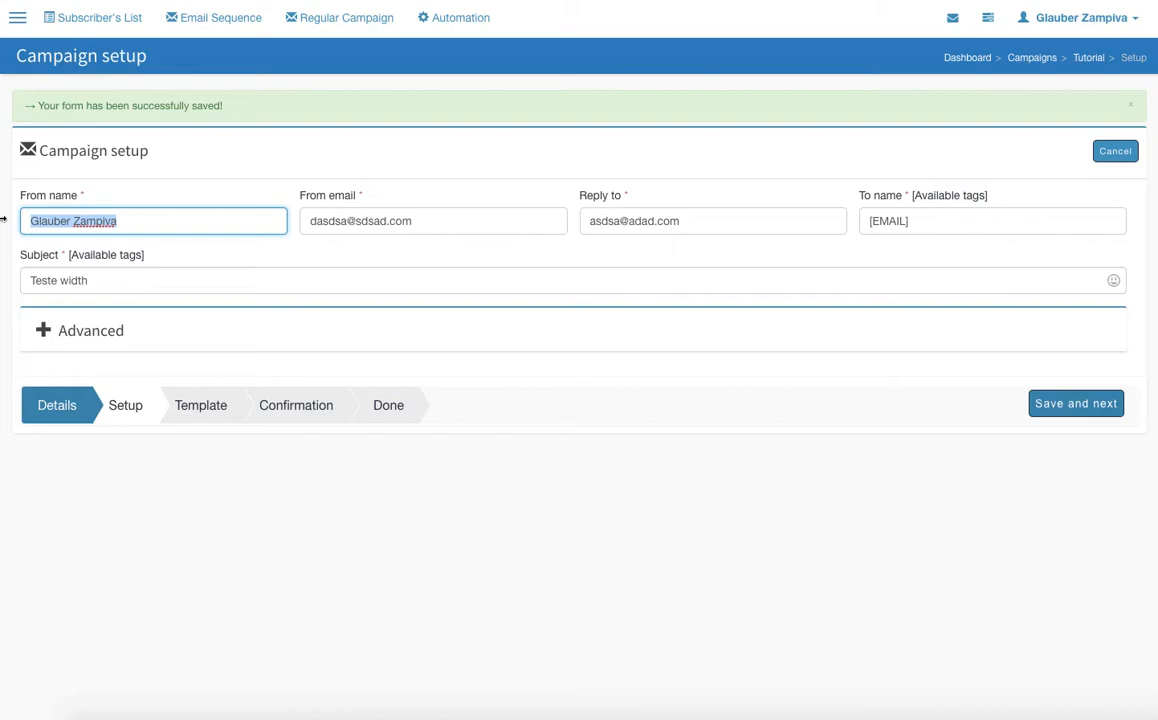
{"action": "type", "text": "Alvaro"}
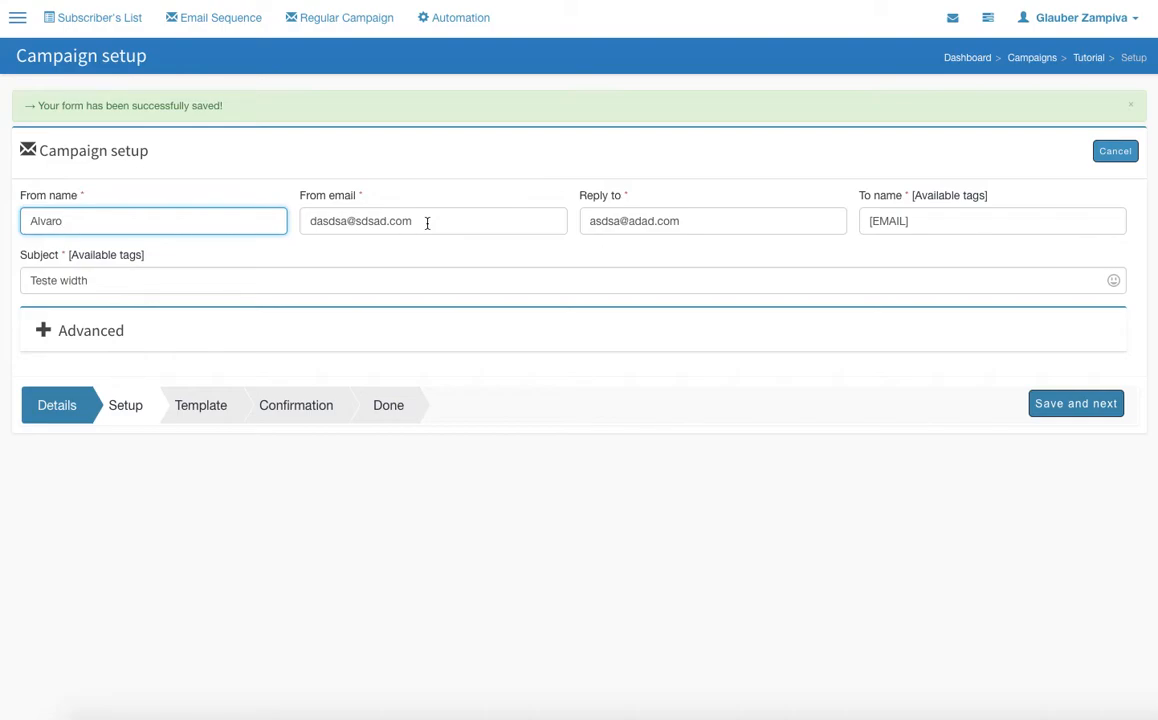
Examine the From email field, including the domain part of the address and the field's help text
{"action": "left_click_drag", "start_coordinate": [357, 222], "coordinate": [387, 224]}
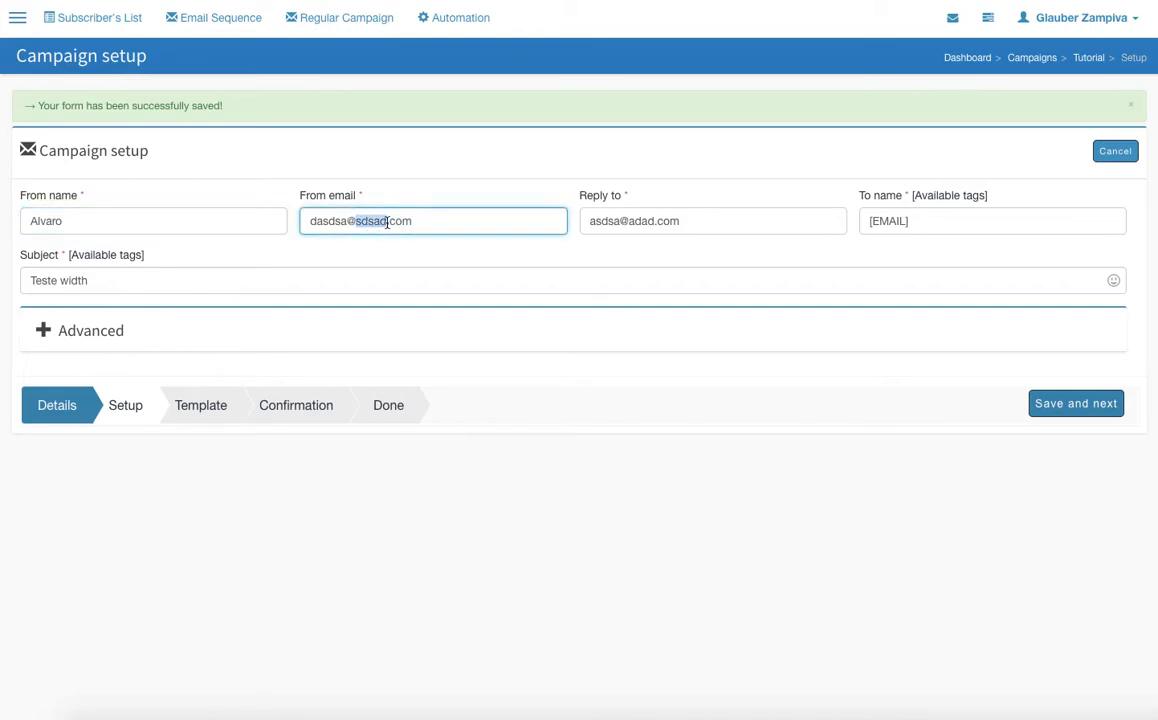
{"action": "mouse_move", "coordinate": [386, 223]}
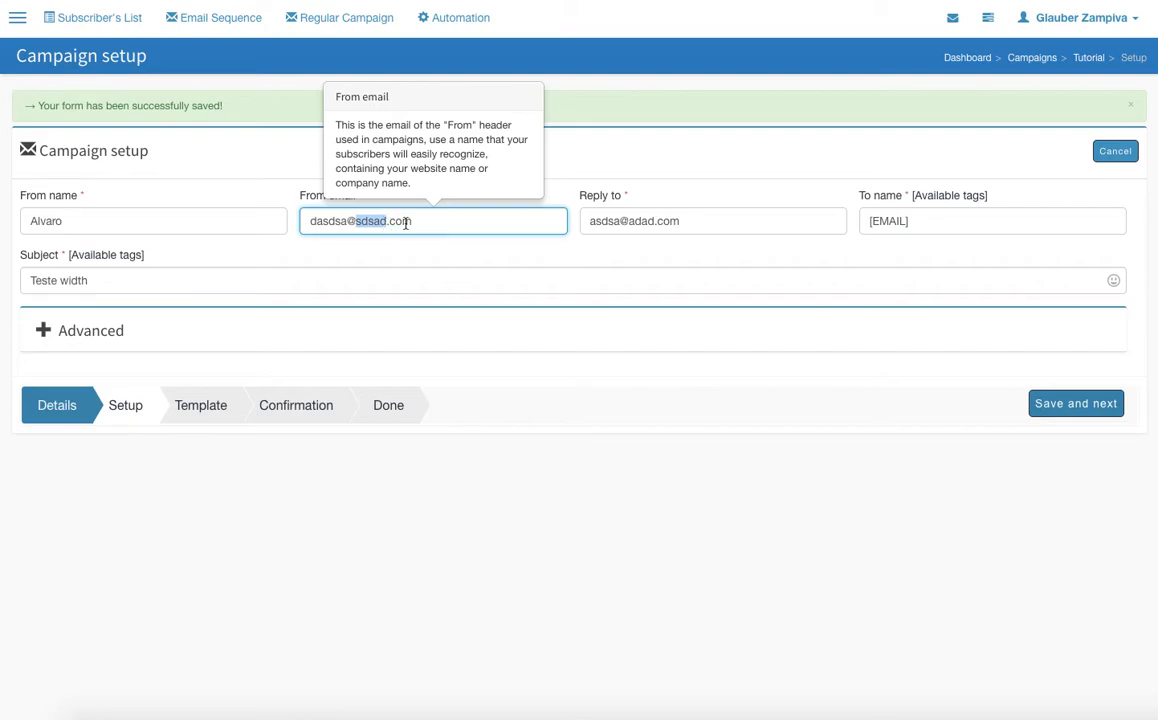
{"action": "left_click_drag", "start_coordinate": [414, 222], "coordinate": [287, 223]}
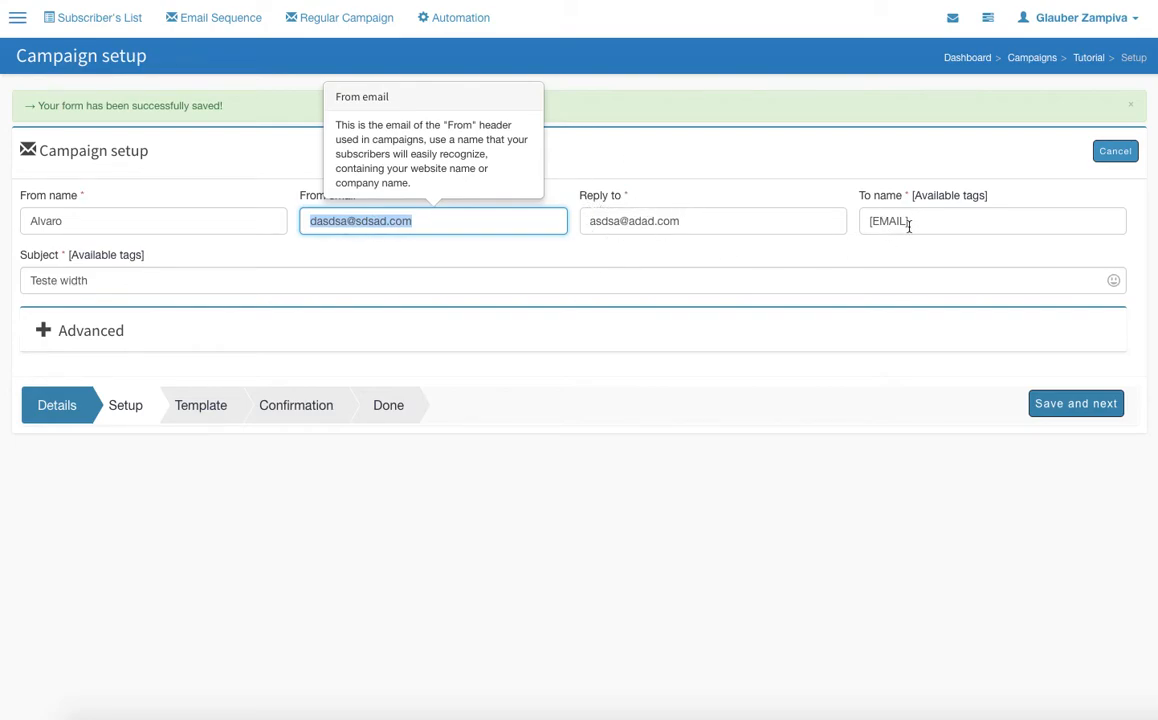
Examine the To name field and review the list of tags available for customizing it
{"action": "left_click", "coordinate": [867, 227]}
{"action": "triple_click", "coordinate": [872, 225]}
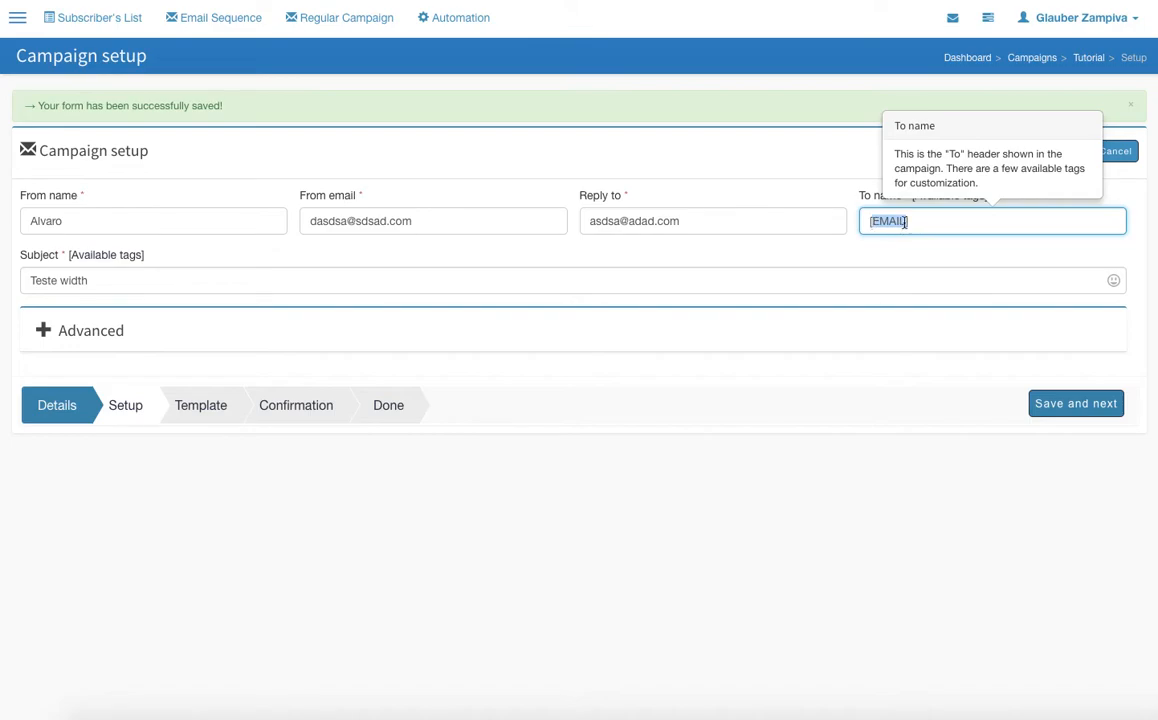
{"action": "left_click_drag", "start_coordinate": [907, 222], "coordinate": [880, 222]}
{"action": "left_click", "coordinate": [905, 222]}
{"action": "left_click", "coordinate": [976, 196]}
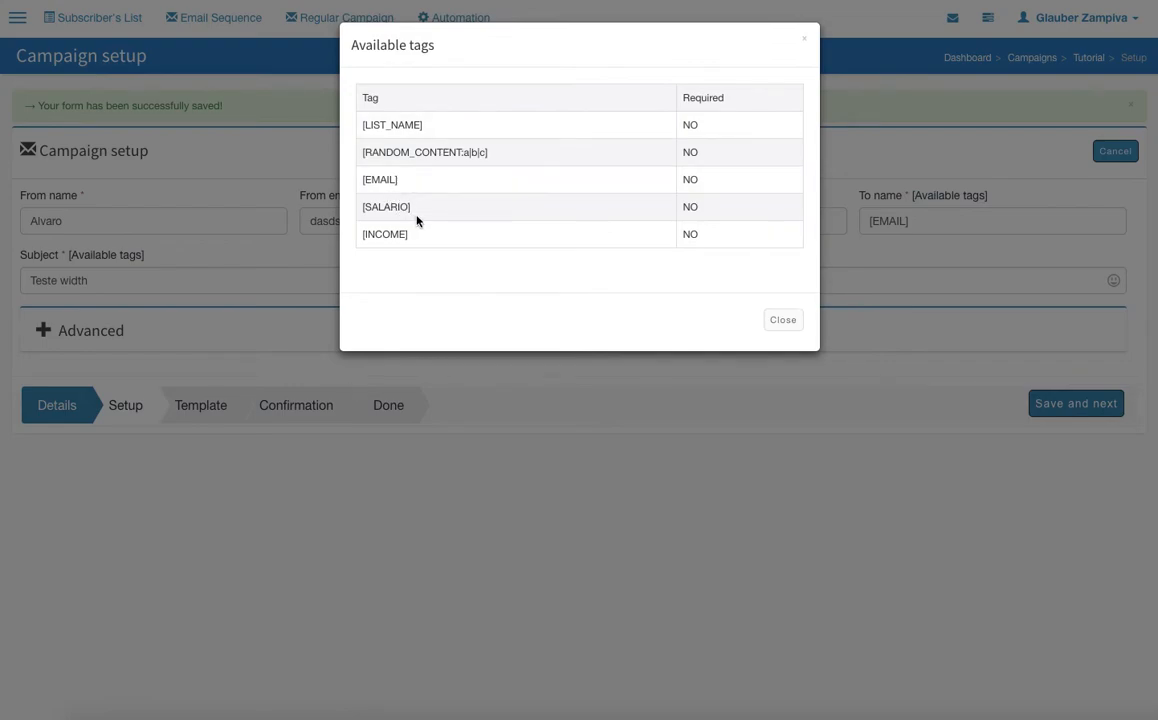
{"action": "left_click_drag", "start_coordinate": [390, 237], "coordinate": [449, 235]}
{"action": "left_click_drag", "start_coordinate": [422, 125], "coordinate": [482, 120]}
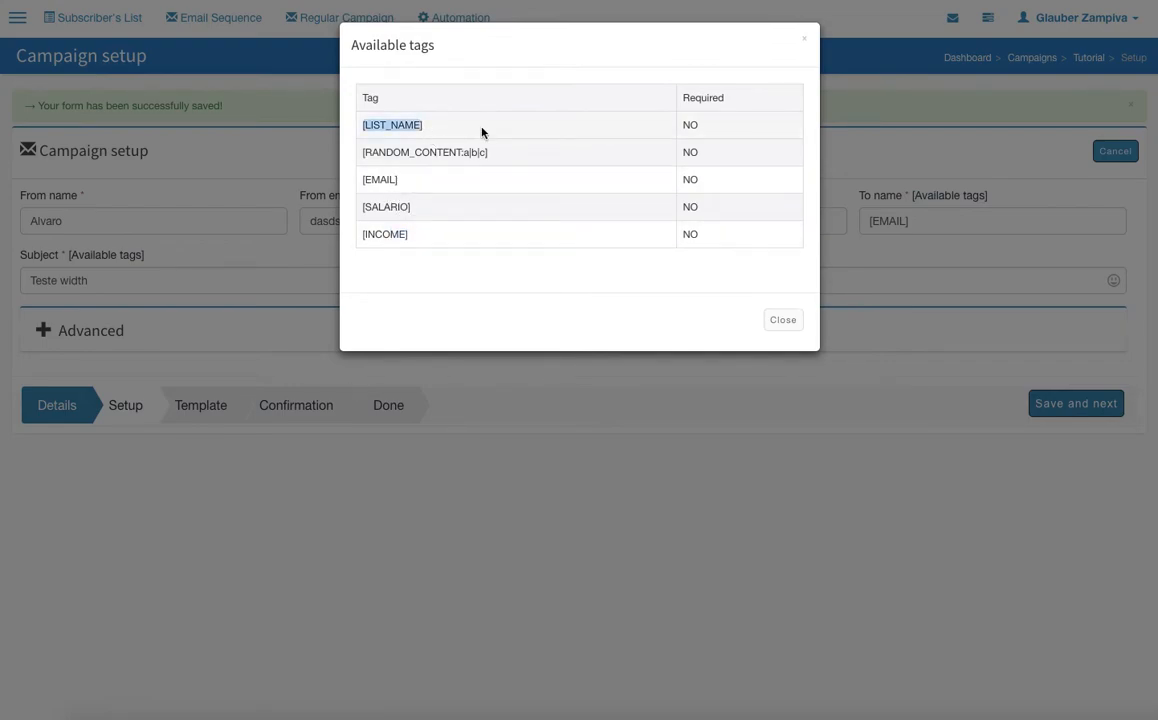
{"action": "left_click", "coordinate": [785, 320]}
{"action": "left_click_drag", "start_coordinate": [905, 222], "coordinate": [827, 222]}
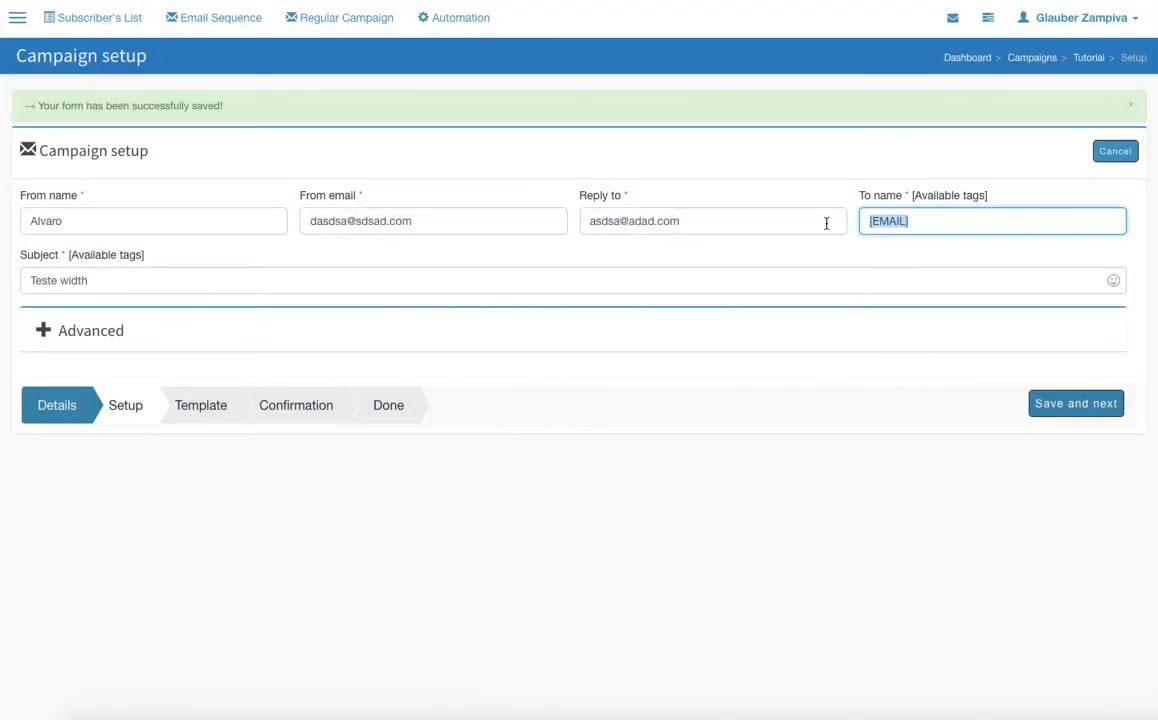
Replace the campaign's subject with "Tutorial"
{"action": "left_click", "coordinate": [62, 281]}
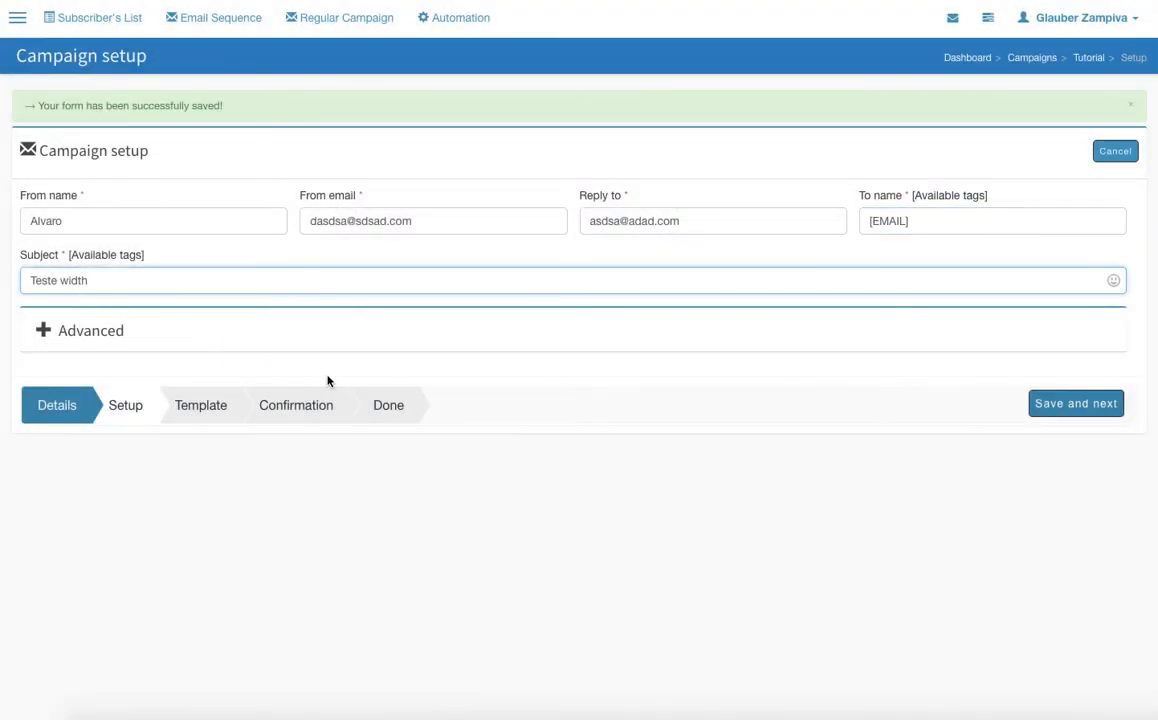
{"action": "left_click_drag", "start_coordinate": [118, 291], "coordinate": [21, 278]}
{"action": "type", "text": "Tutorial"}
Expand the advanced campaign options and set the maximum number of subscribers to 100
{"action": "left_click", "coordinate": [43, 330]}
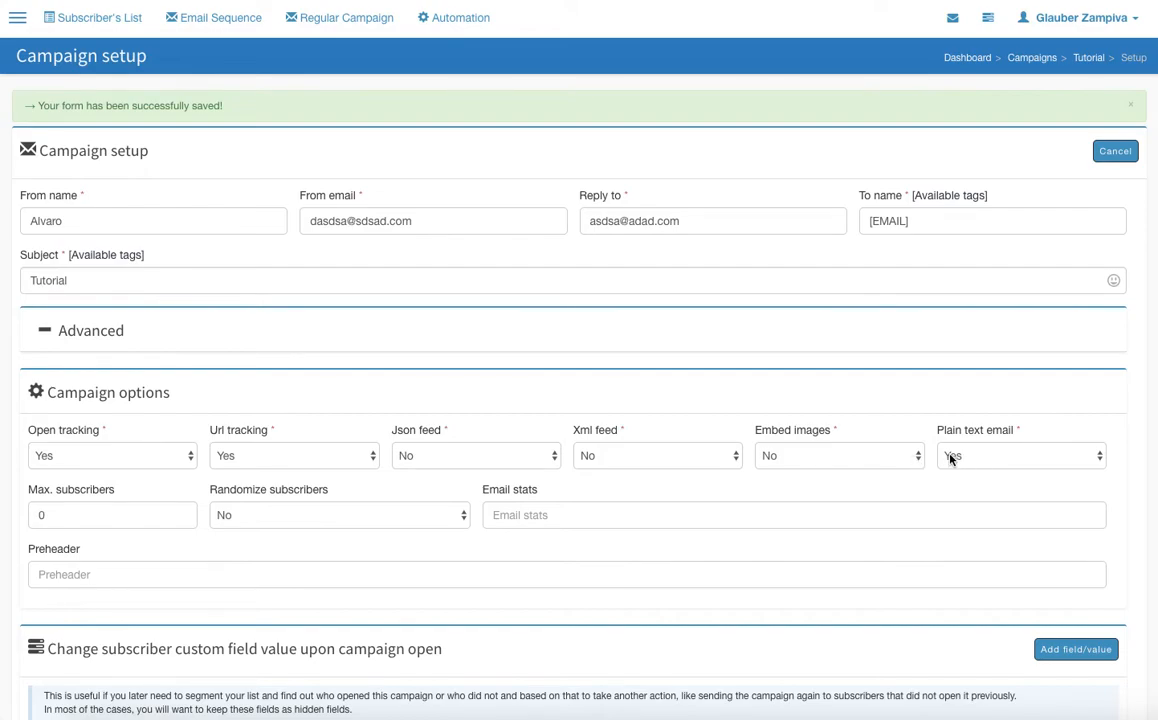
{"action": "left_click", "coordinate": [102, 512]}
{"action": "key", "text": "BackSpace"}
{"action": "type", "text": "100"}
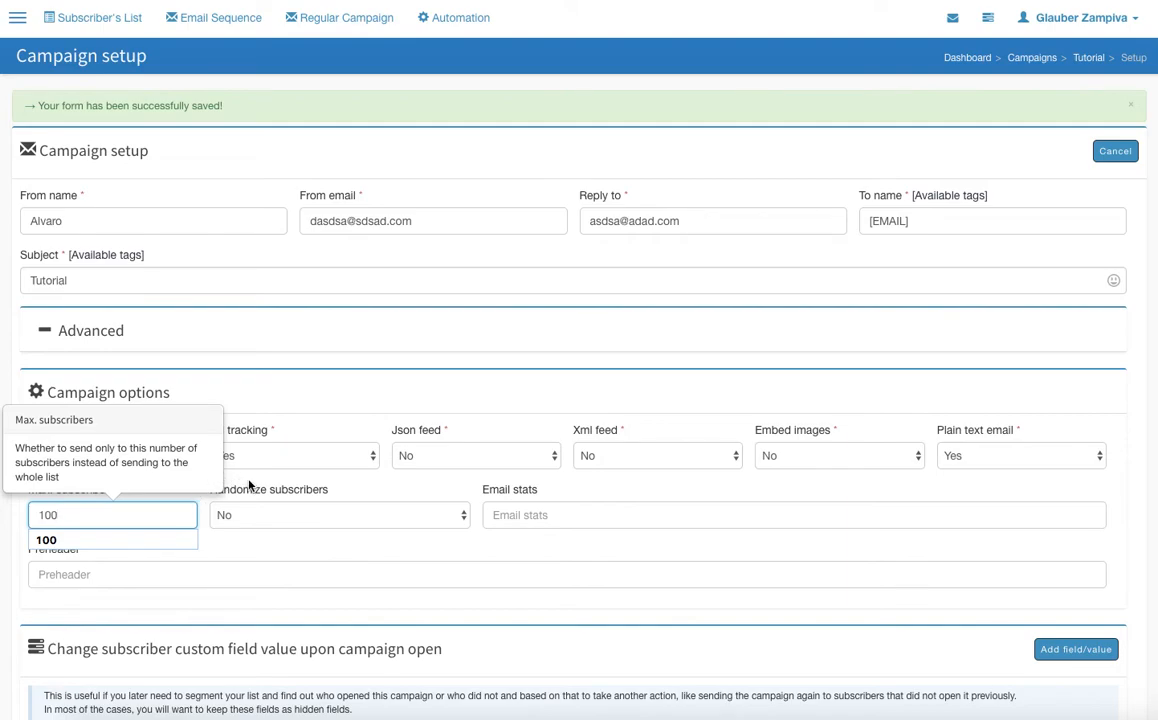
{"action": "left_click", "coordinate": [67, 512]}
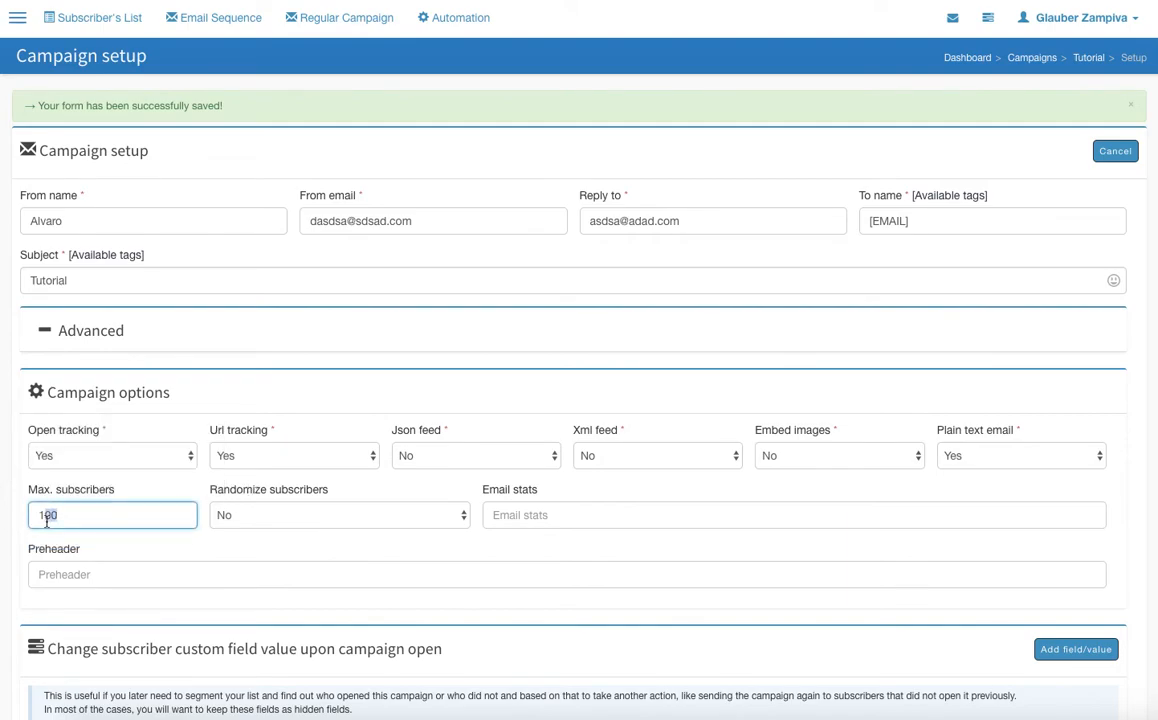
Examine the Randomize subscribers choices and the help text of the Email stats field
{"action": "left_click", "coordinate": [284, 518]}
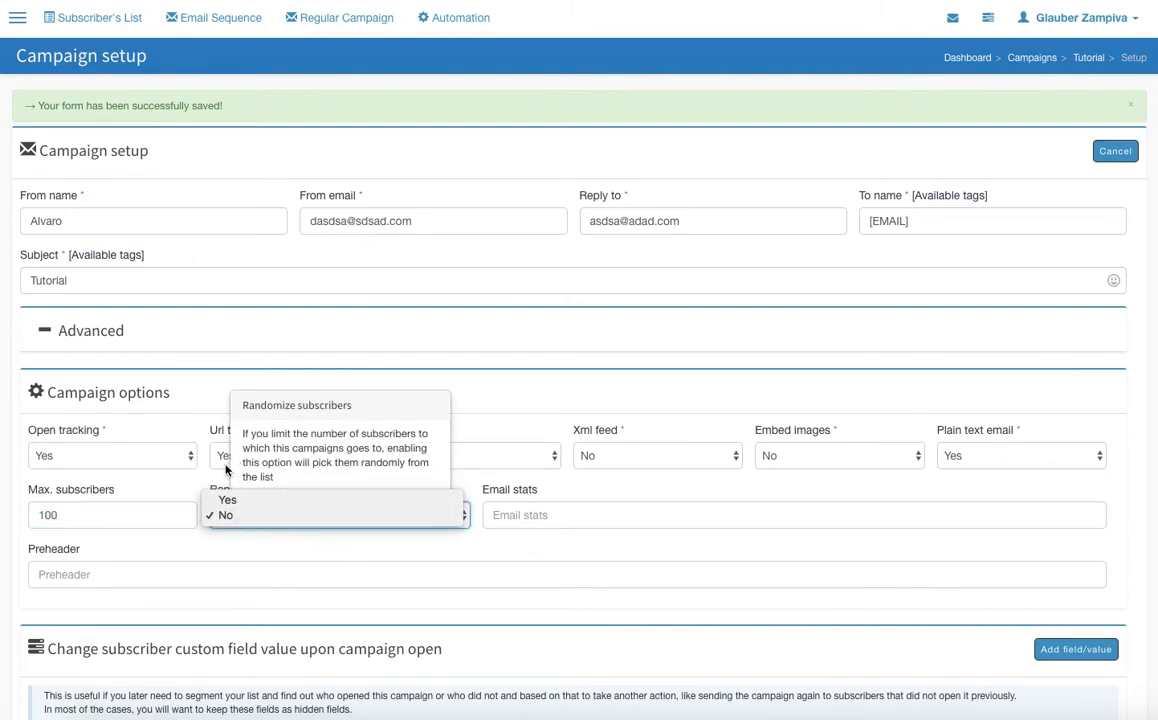
{"action": "left_click", "coordinate": [276, 553]}
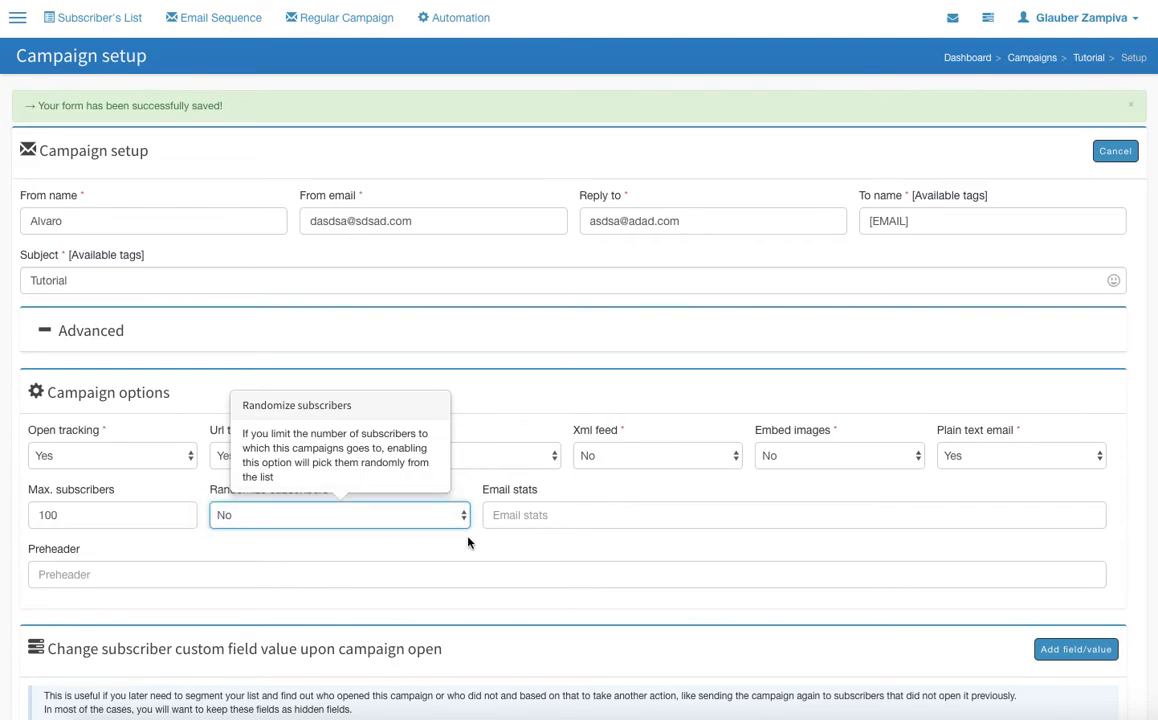
{"action": "left_click", "coordinate": [560, 522]}
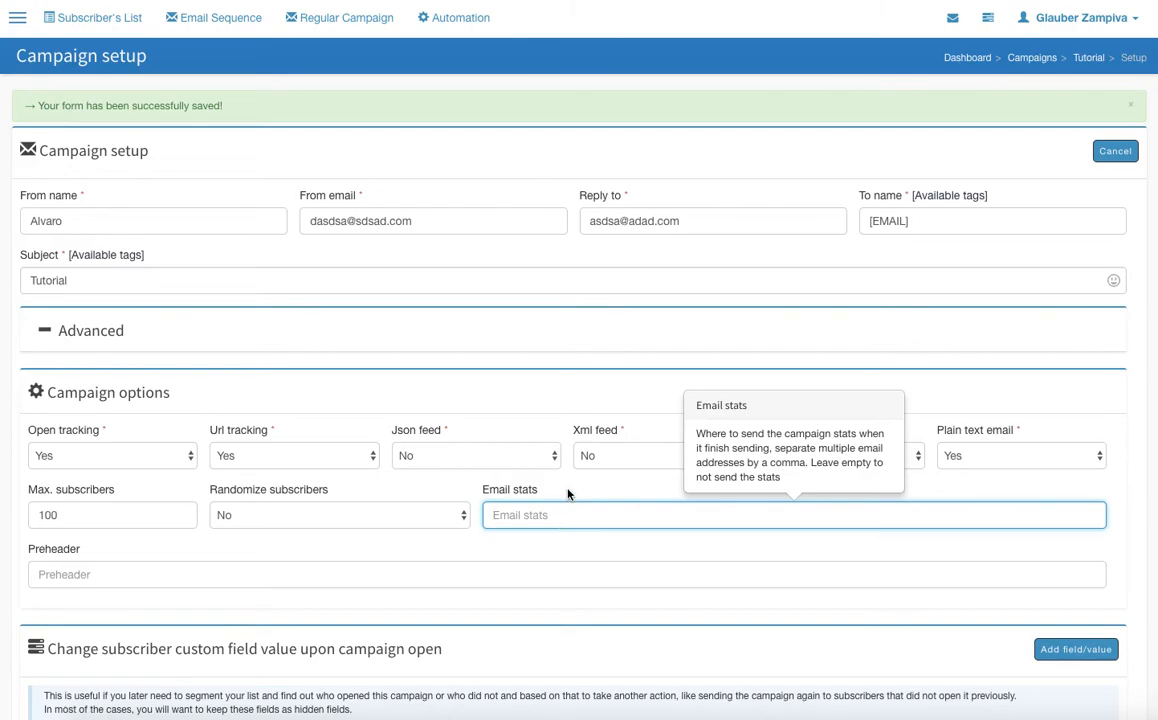
Set the campaign's preheader to "New Tutorial"
{"action": "scroll", "coordinate": [272, 528], "scroll_direction": "down", "scroll_amount": 1}
{"action": "left_click", "coordinate": [171, 474]}
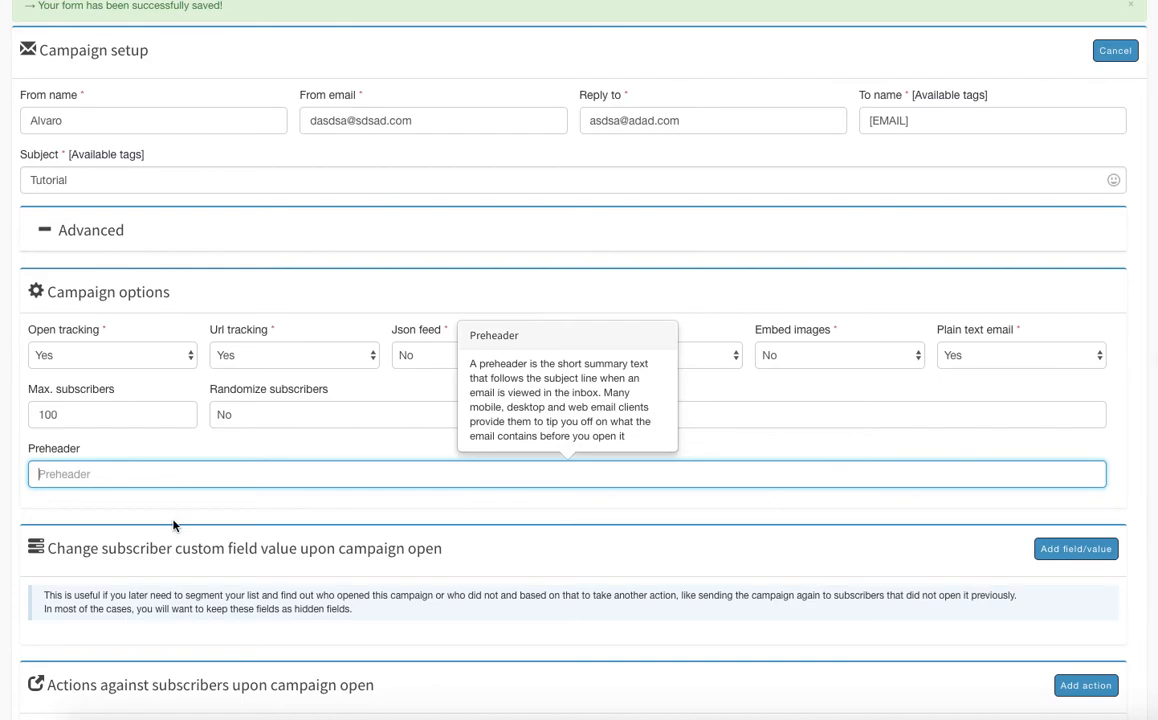
{"action": "type", "text": "Tu"}
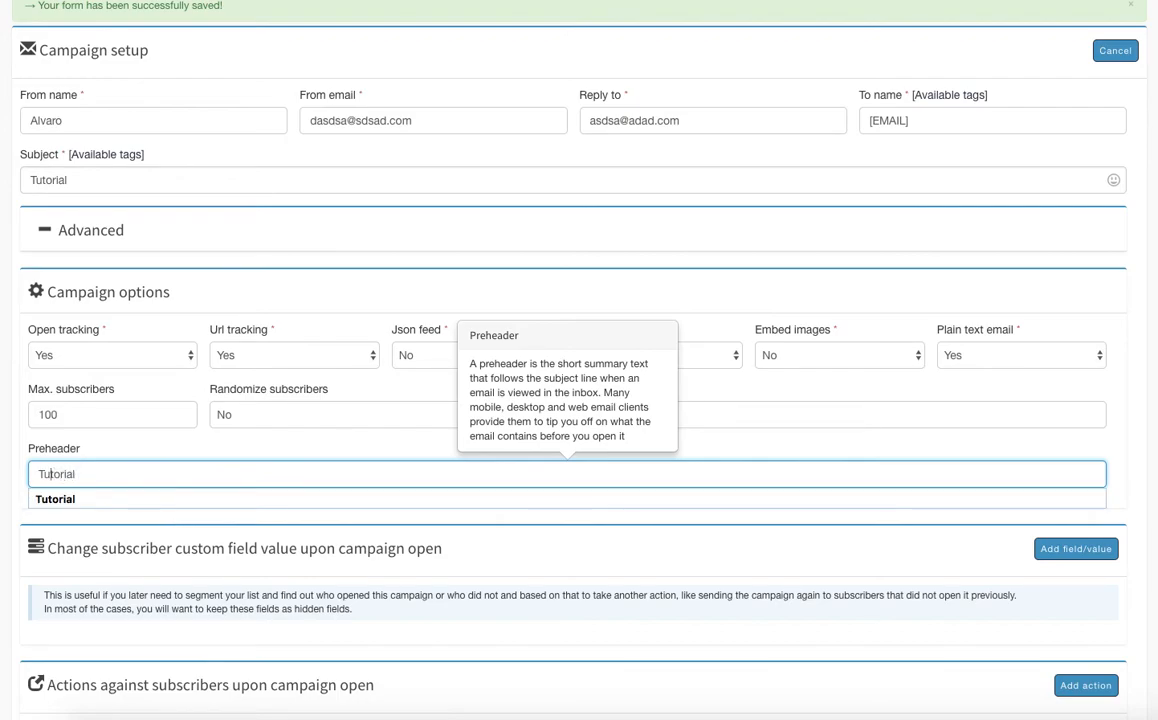
{"action": "type", "text": "New"}
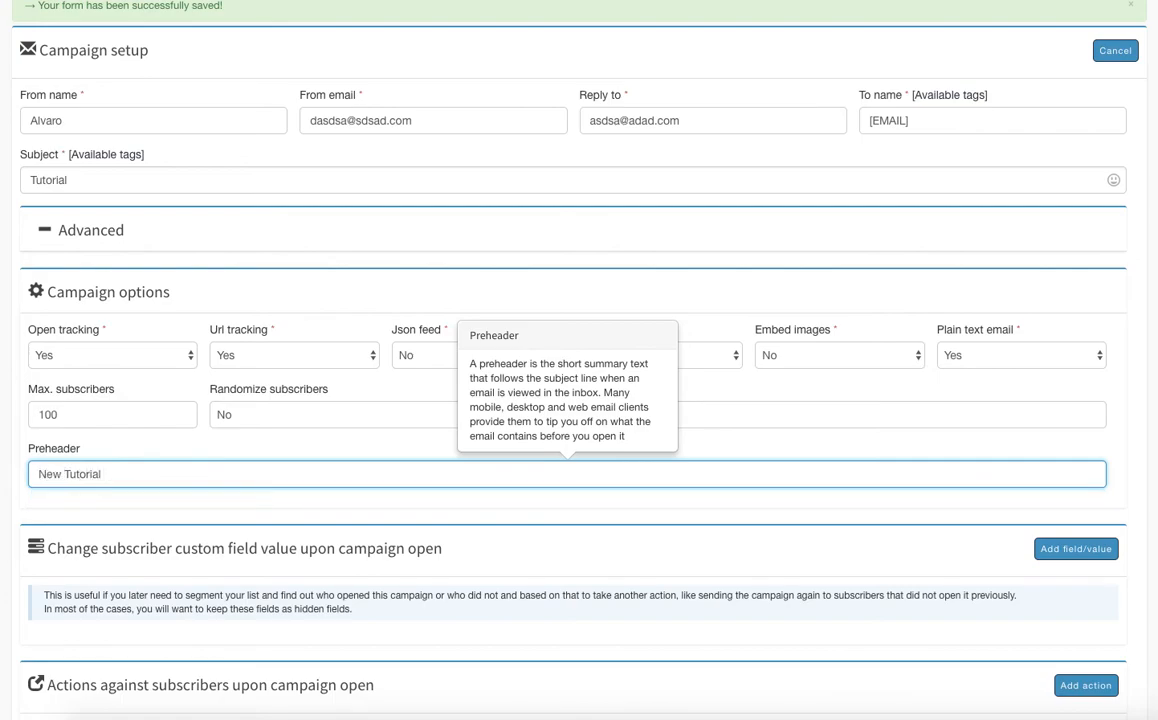
Try adding a custom field change for Income upon campaign open, and remove the row again
{"action": "scroll", "coordinate": [446, 492], "scroll_direction": "down", "scroll_amount": 3}
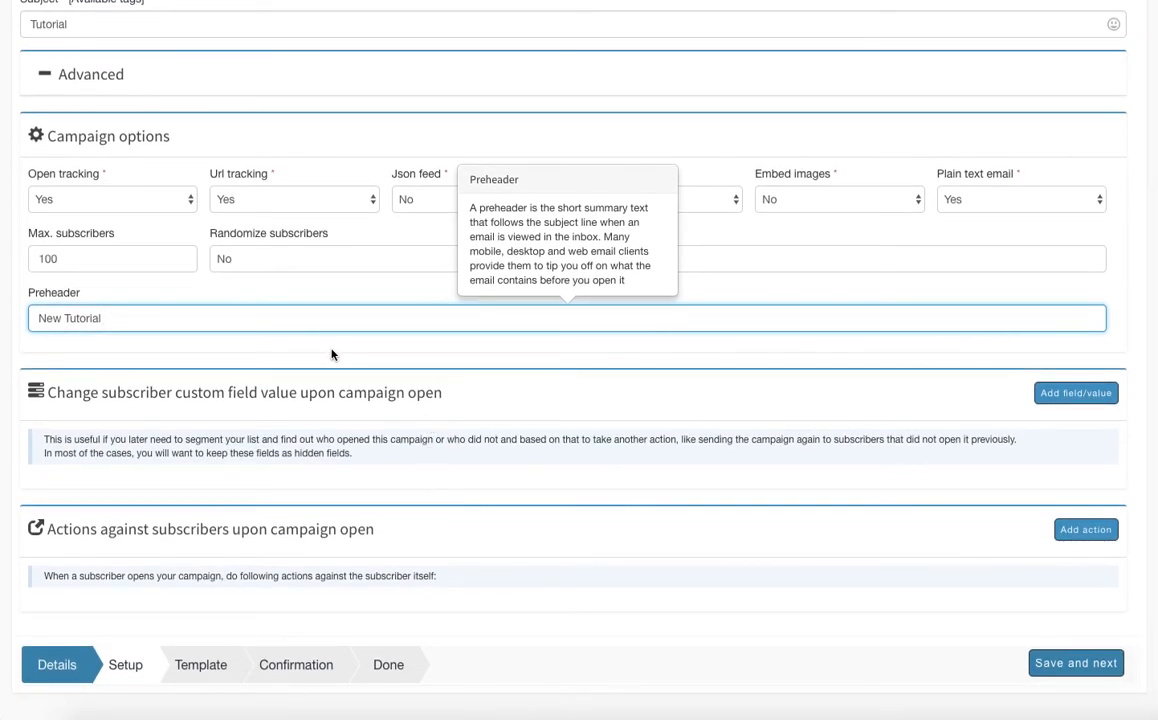
{"action": "left_click", "coordinate": [1066, 395]}
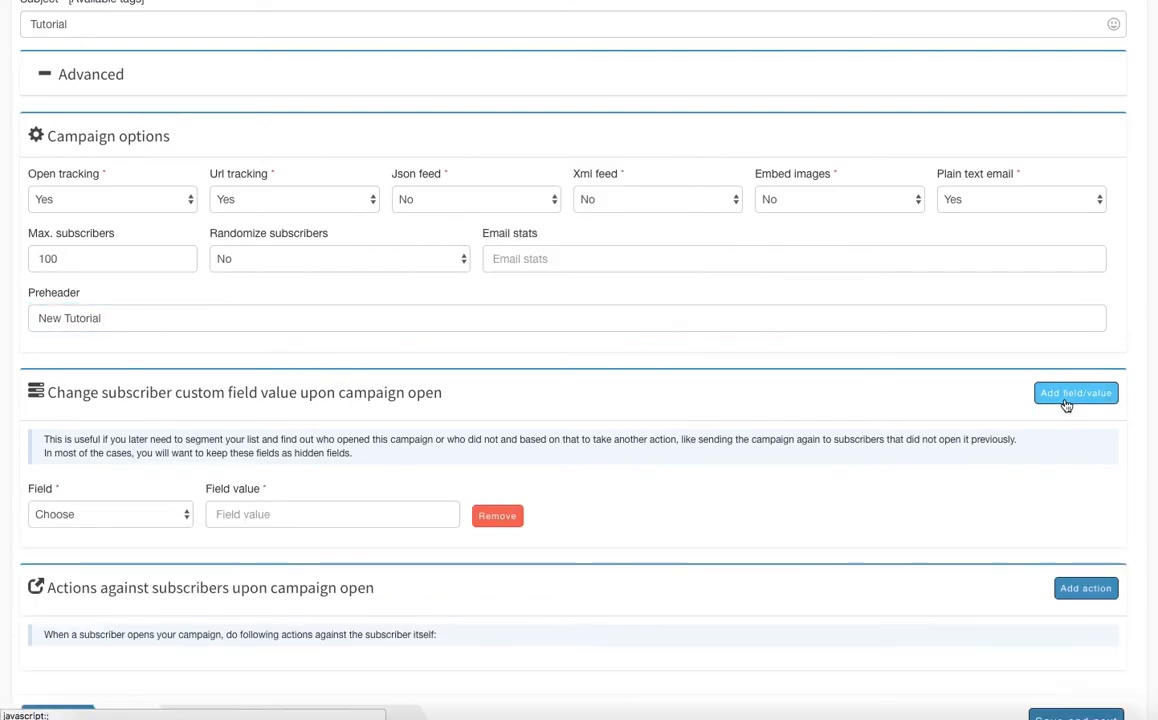
{"action": "scroll", "coordinate": [507, 589], "scroll_direction": "down", "scroll_amount": 1}
{"action": "left_click", "coordinate": [183, 451]}
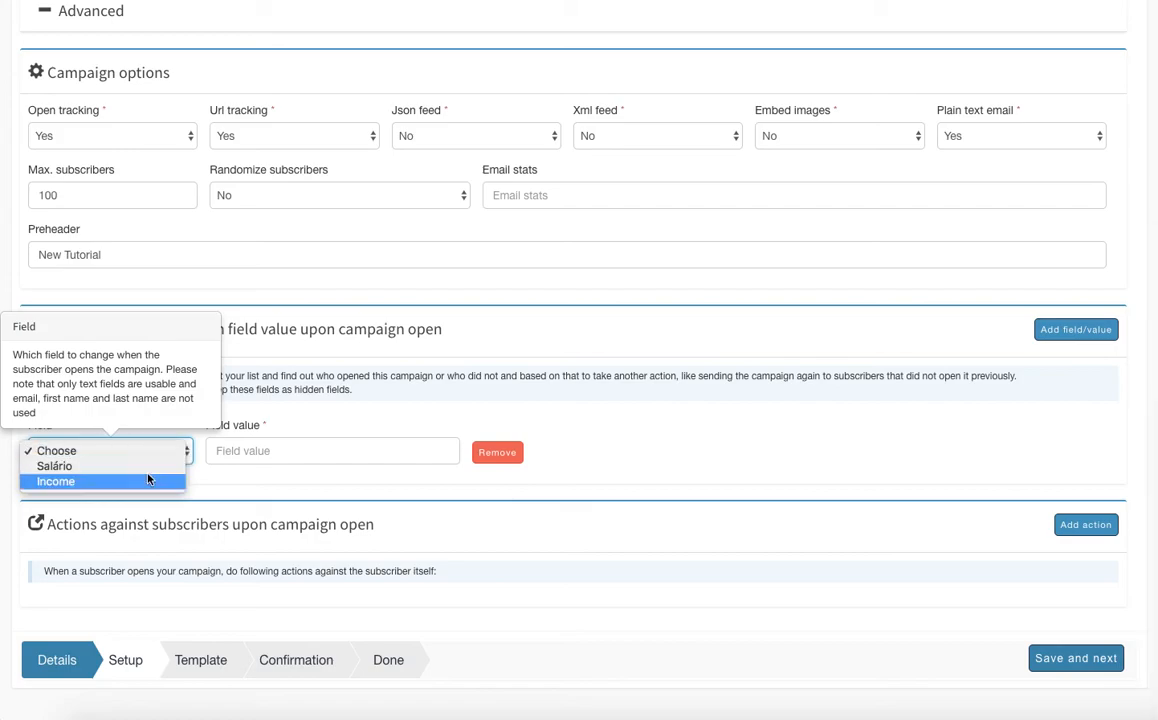
{"action": "left_click", "coordinate": [147, 481]}
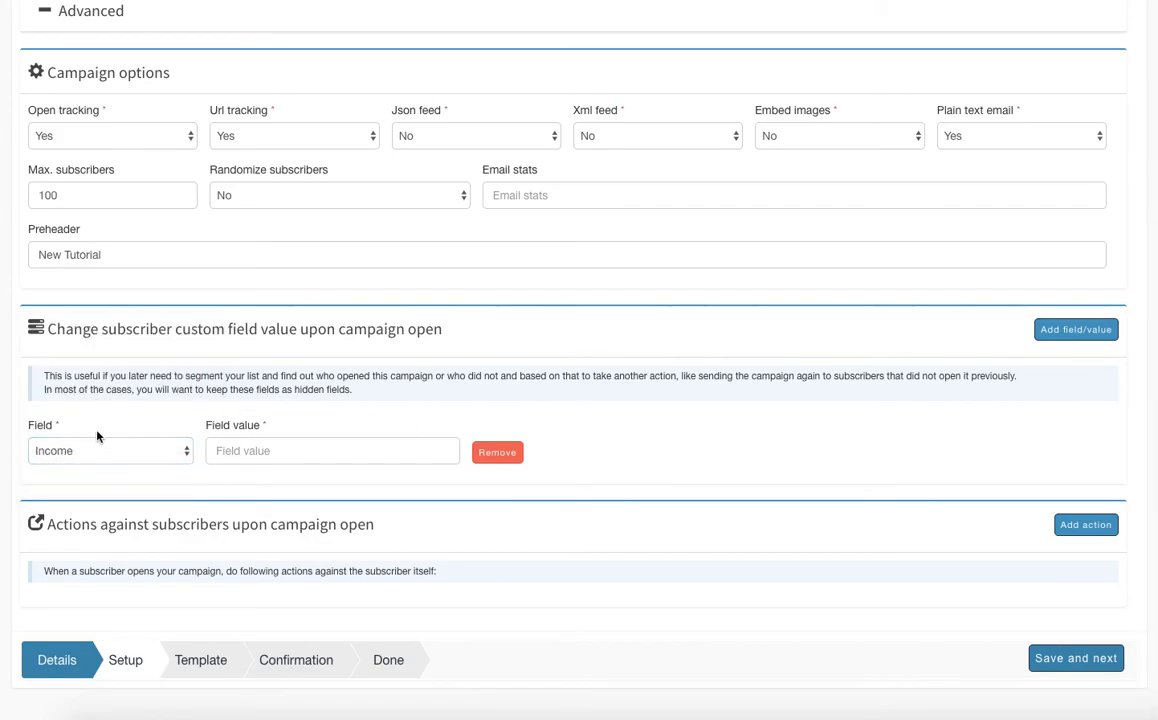
{"action": "left_click", "coordinate": [318, 452]}
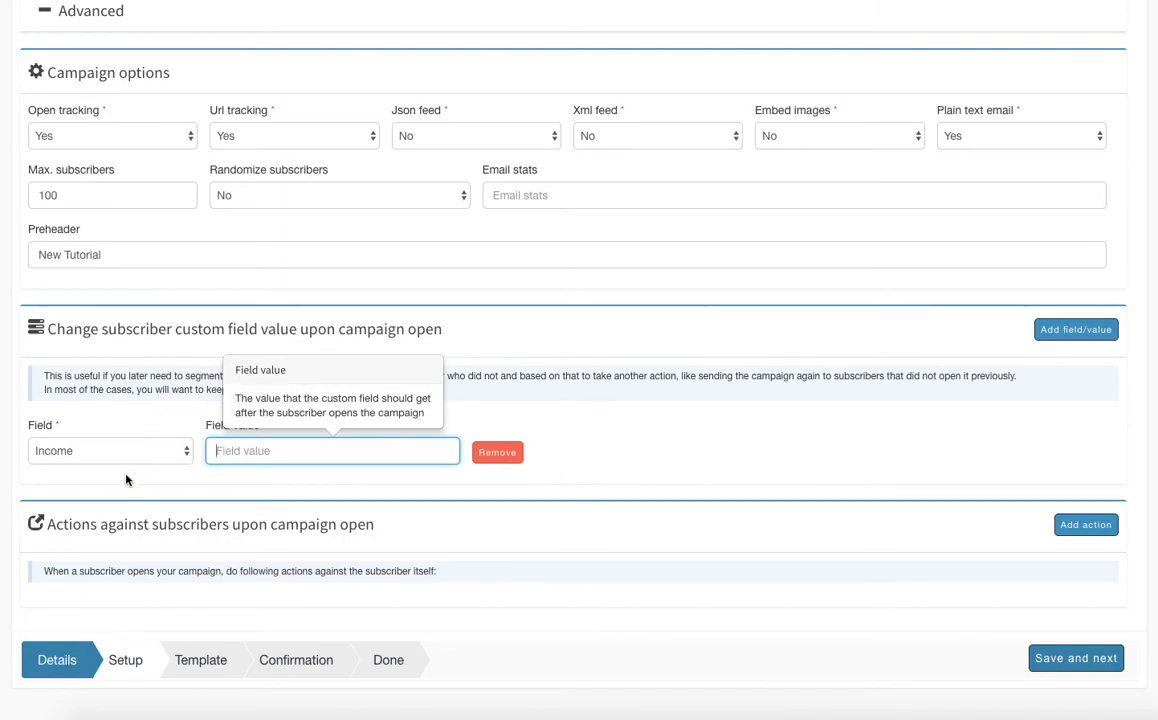
{"action": "left_click", "coordinate": [516, 462]}
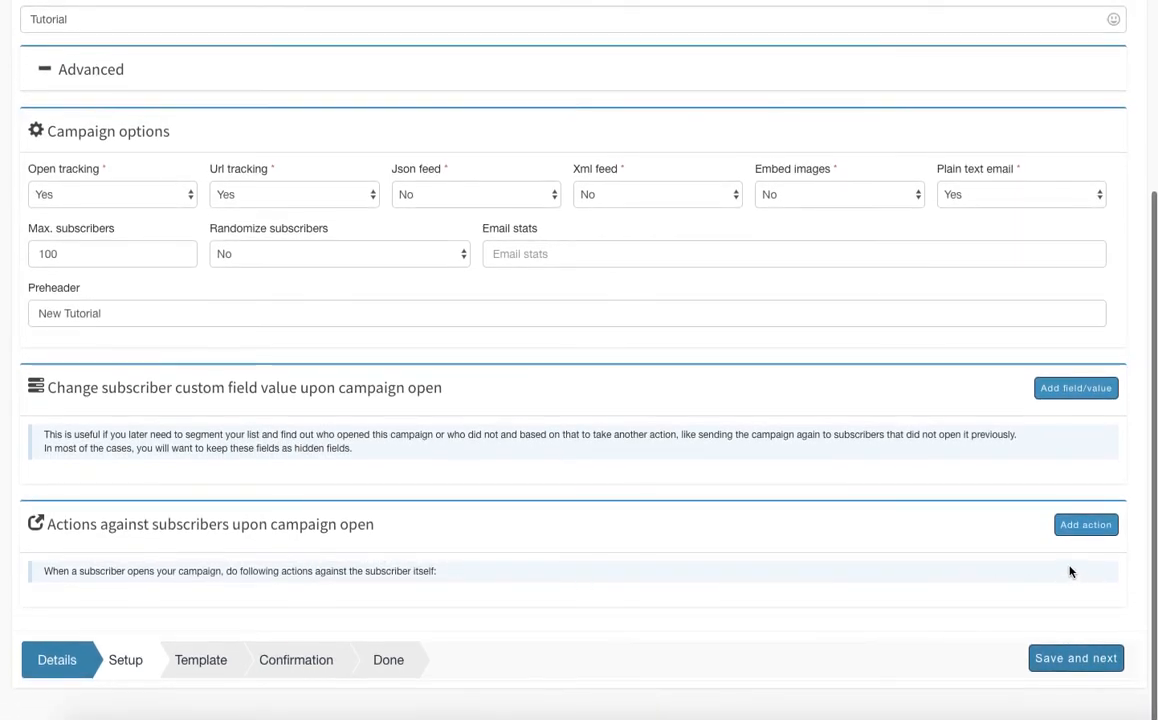
Add an action against subscribers upon campaign open, check its Action and To list choices, and remove it
{"action": "left_click", "coordinate": [1084, 527]}
{"action": "scroll", "coordinate": [455, 509], "scroll_direction": "down", "scroll_amount": 1}
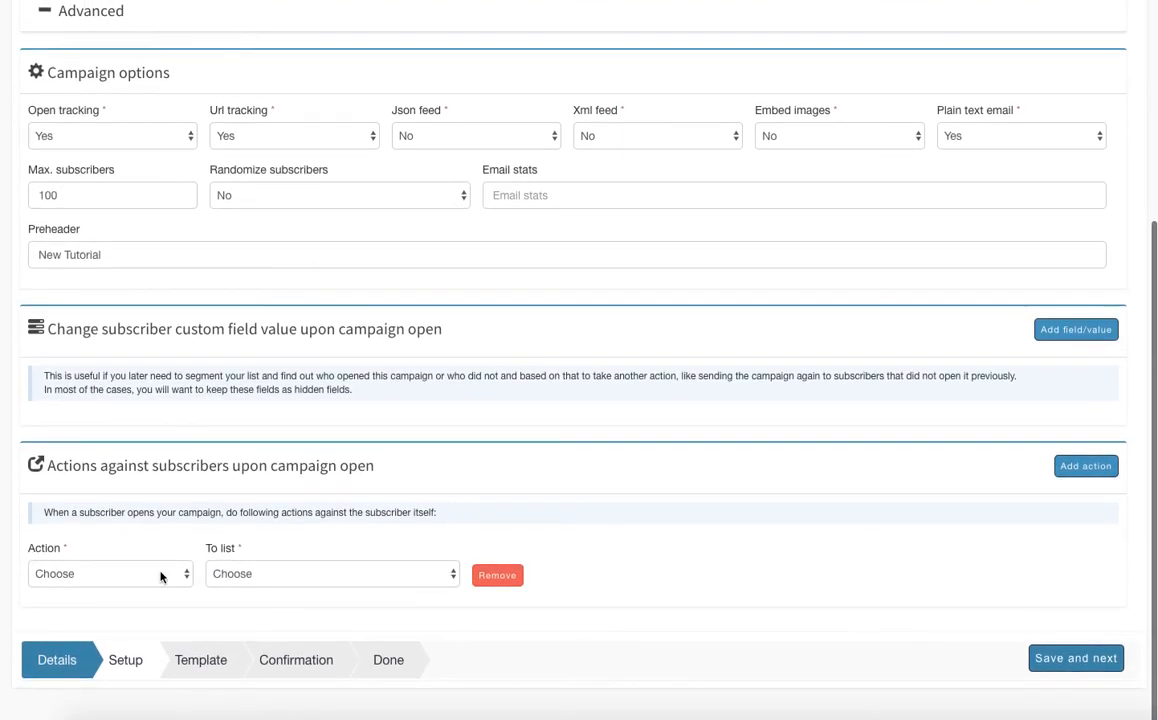
{"action": "left_click", "coordinate": [155, 578]}
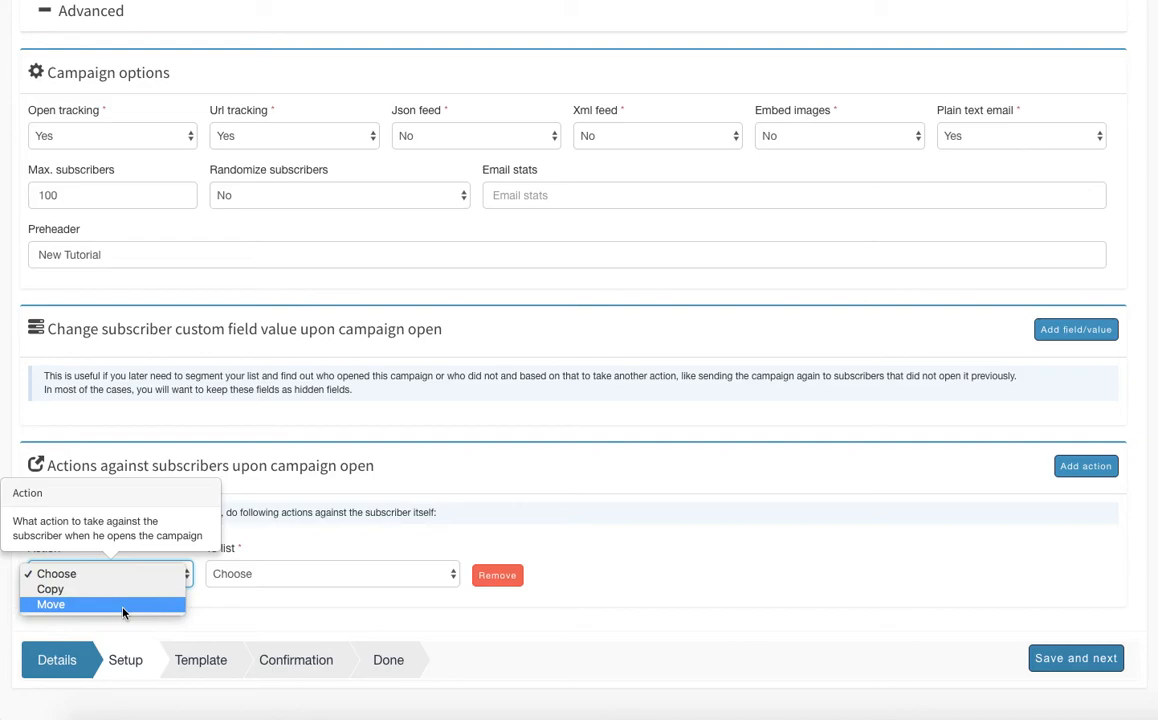
{"action": "left_click", "coordinate": [292, 576]}
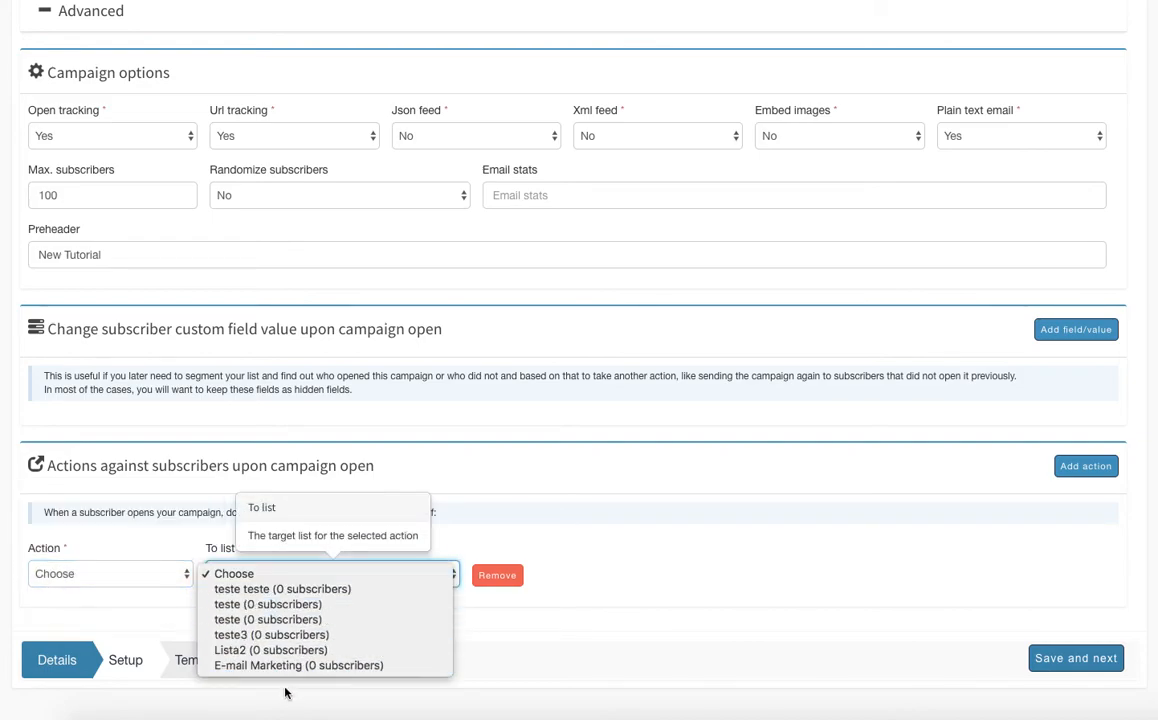
{"action": "left_click", "coordinate": [494, 578]}
{"action": "left_click", "coordinate": [494, 578]}
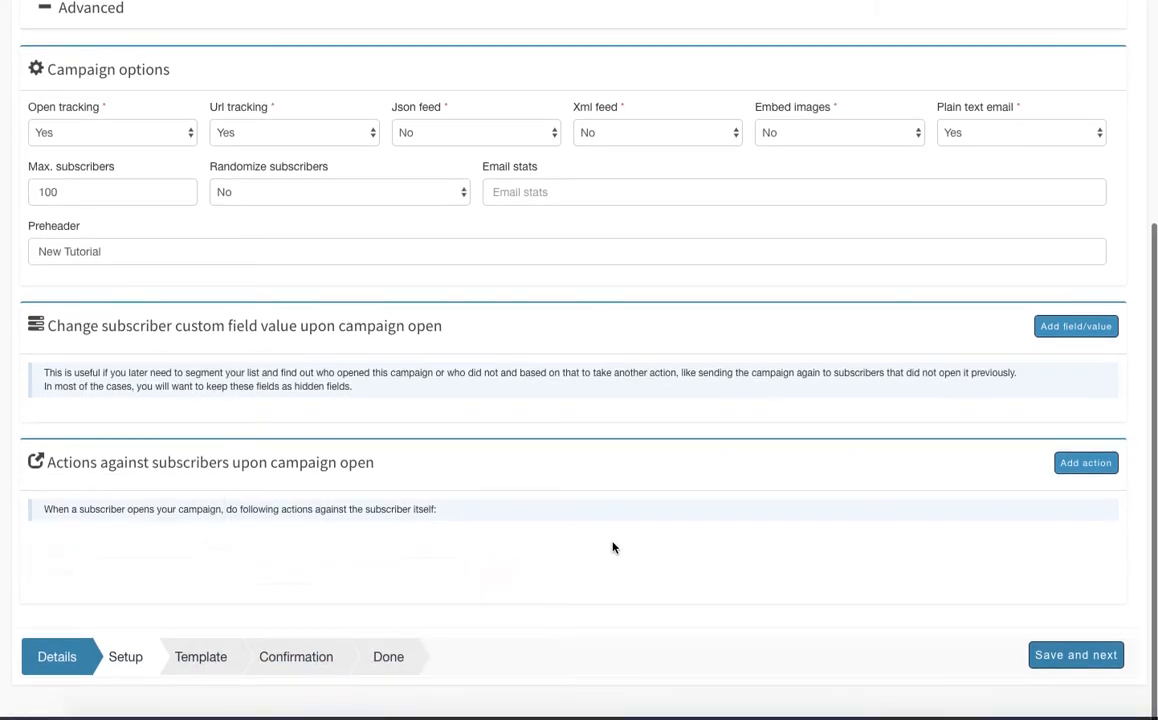
Save the campaign setup and insert the Lorem Ipsum text block with the lighthouse image above the unsubscribe footer
{"action": "left_click", "coordinate": [1076, 656]}
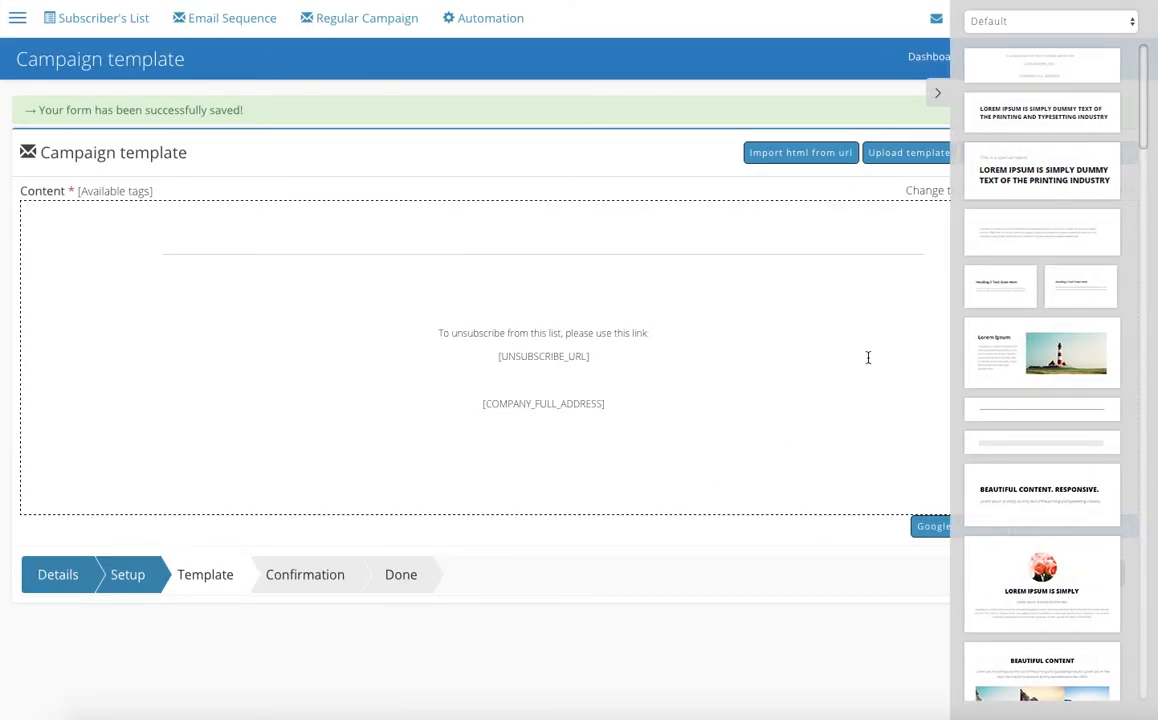
{"action": "left_click_drag", "start_coordinate": [1000, 350], "coordinate": [480, 260]}
{"action": "left_click", "coordinate": [190, 358]}
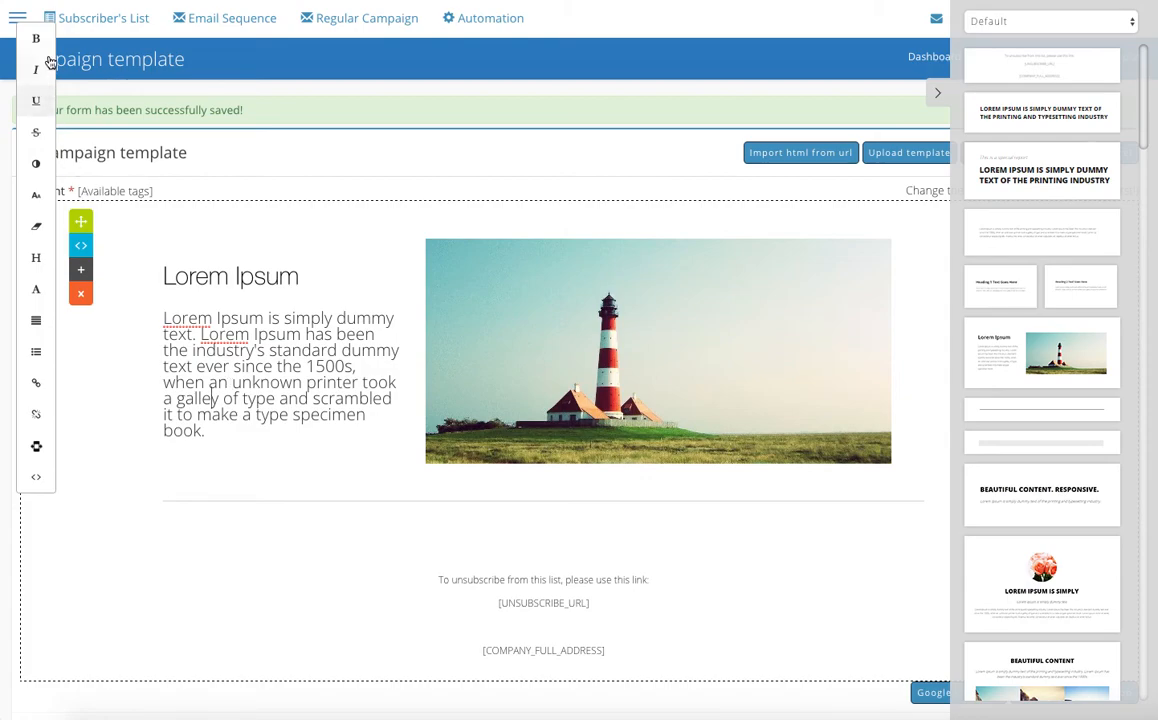
{"action": "left_click_drag", "start_coordinate": [217, 386], "coordinate": [309, 399]}
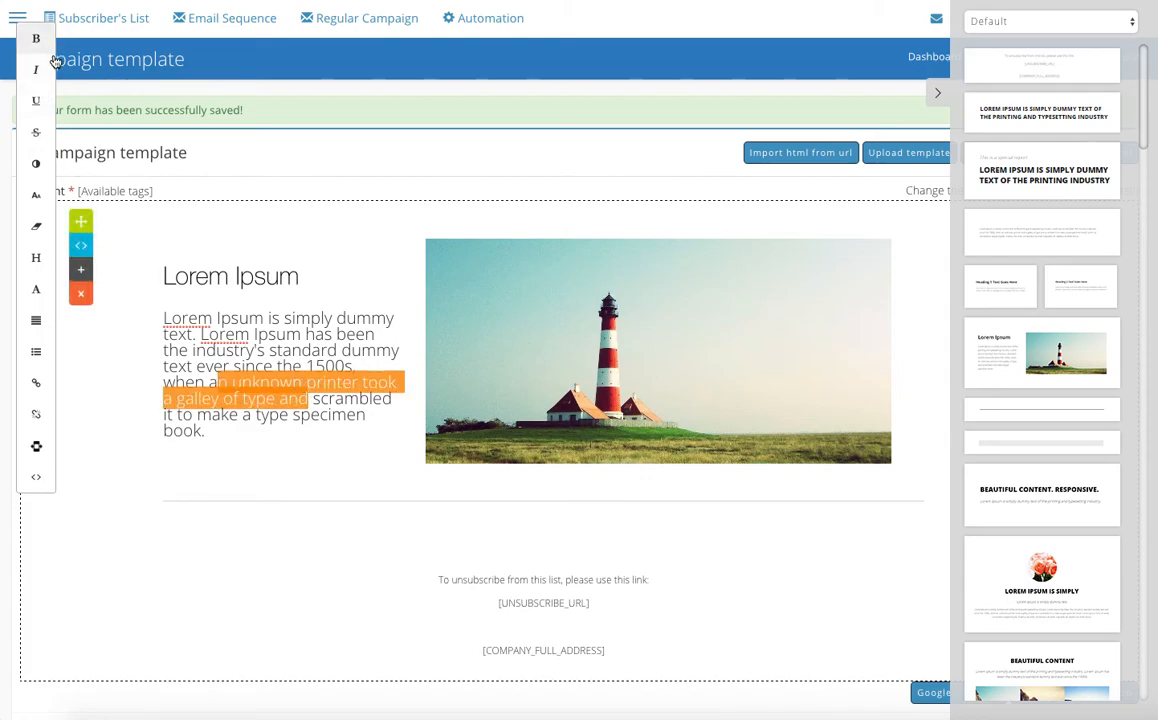
Hide the list of content blocks and save the template to continue to the campaign confirmation
{"action": "left_click", "coordinate": [937, 93]}
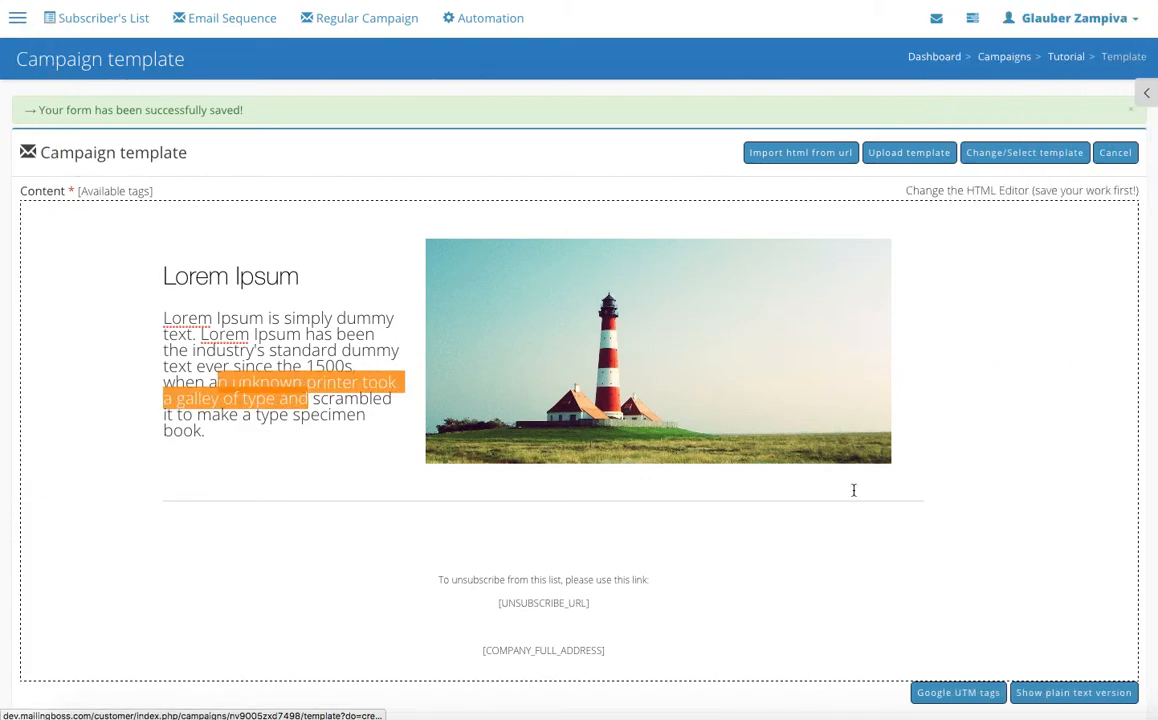
{"action": "scroll", "coordinate": [853, 486], "scroll_direction": "down", "scroll_amount": 1}
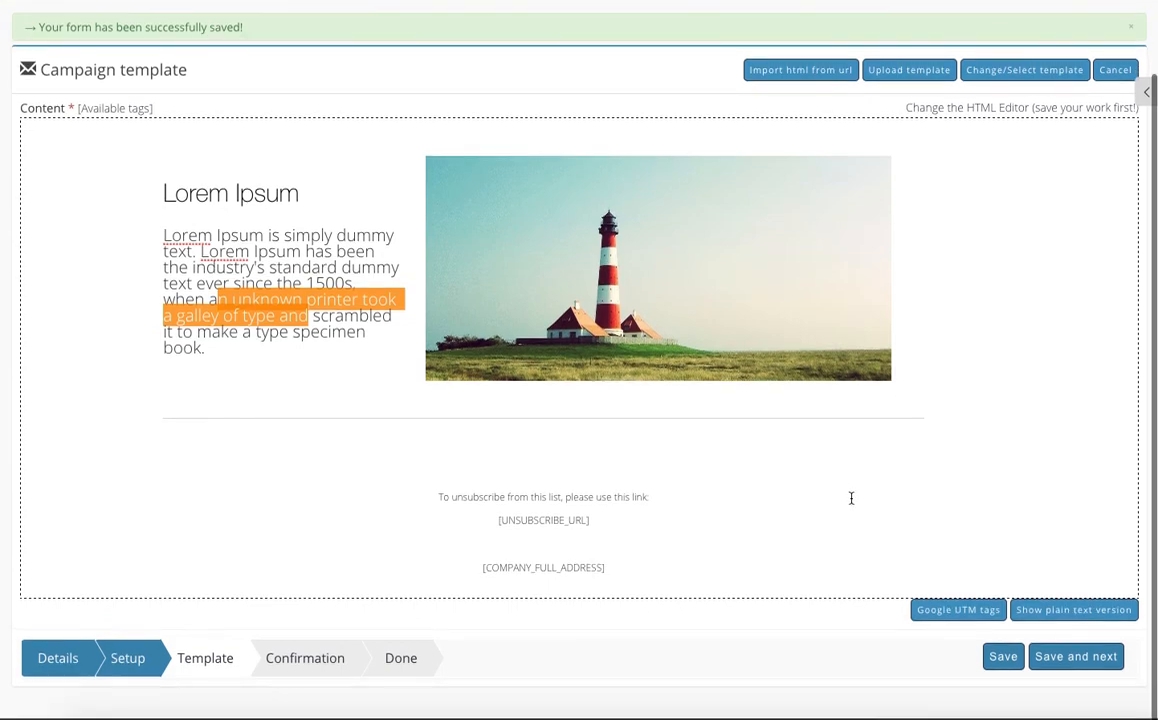
{"action": "left_click", "coordinate": [1098, 660]}
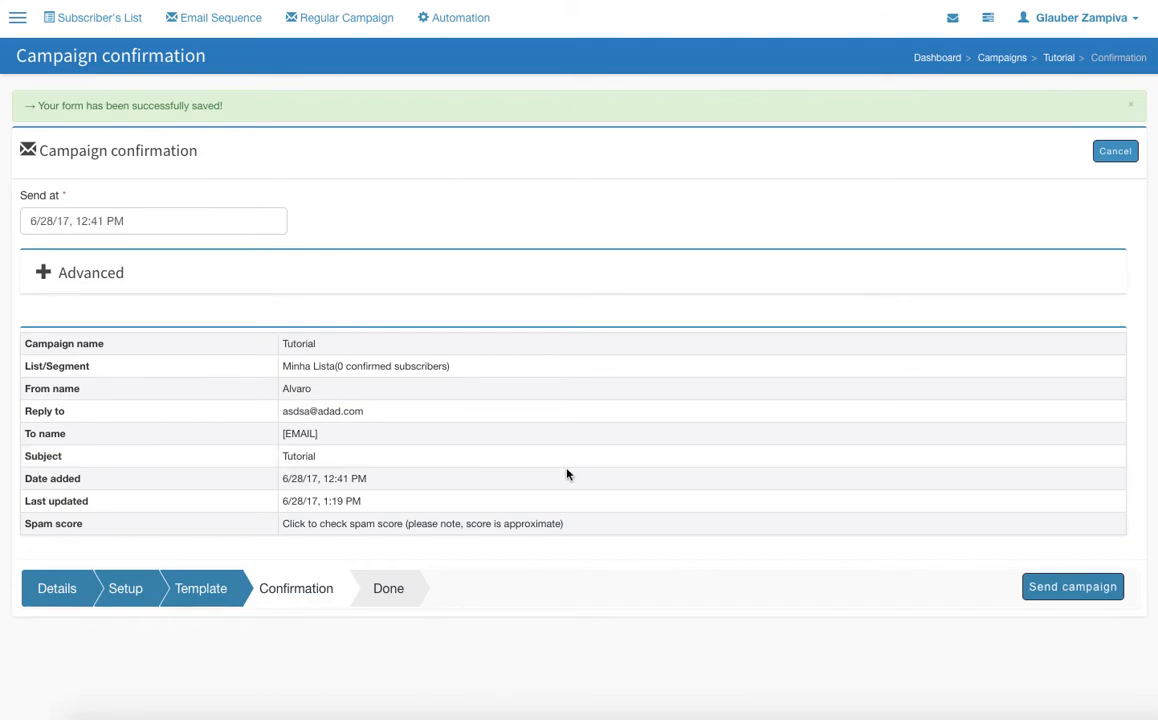
Set the campaign's send date and time to 6/29/17, 2:10 PM
{"action": "left_click_drag", "start_coordinate": [147, 221], "coordinate": [2, 217]}
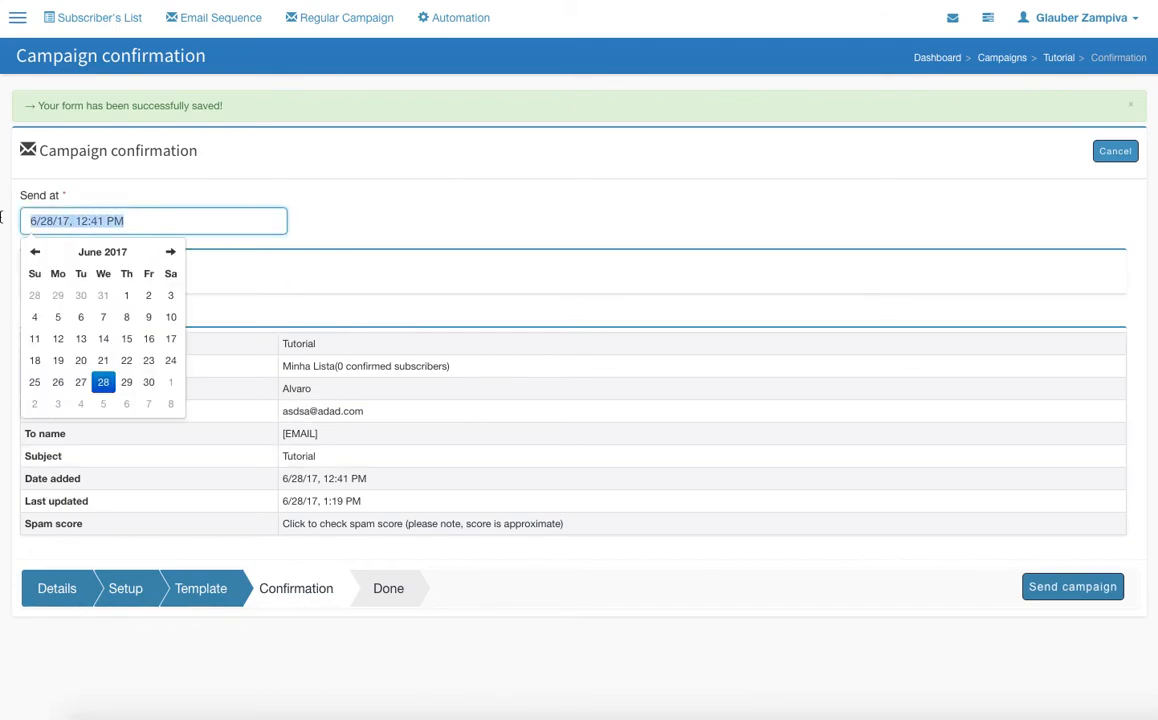
{"action": "left_click", "coordinate": [131, 387]}
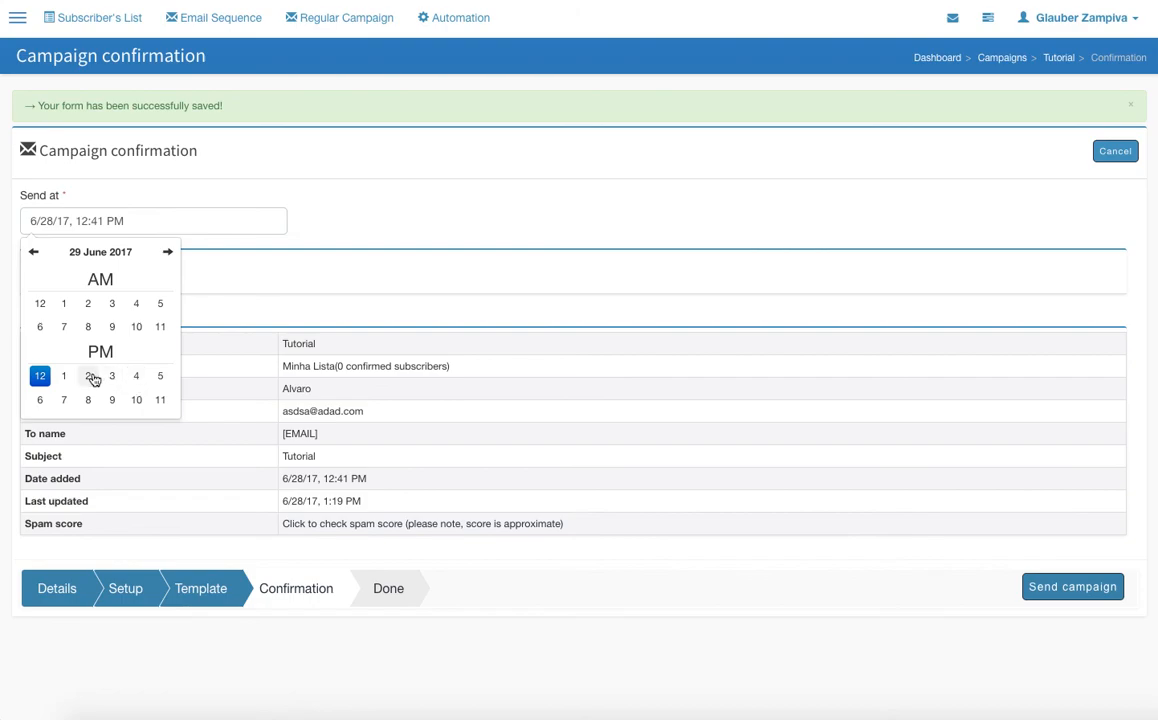
{"action": "left_click", "coordinate": [87, 375]}
{"action": "left_click", "coordinate": [121, 304]}
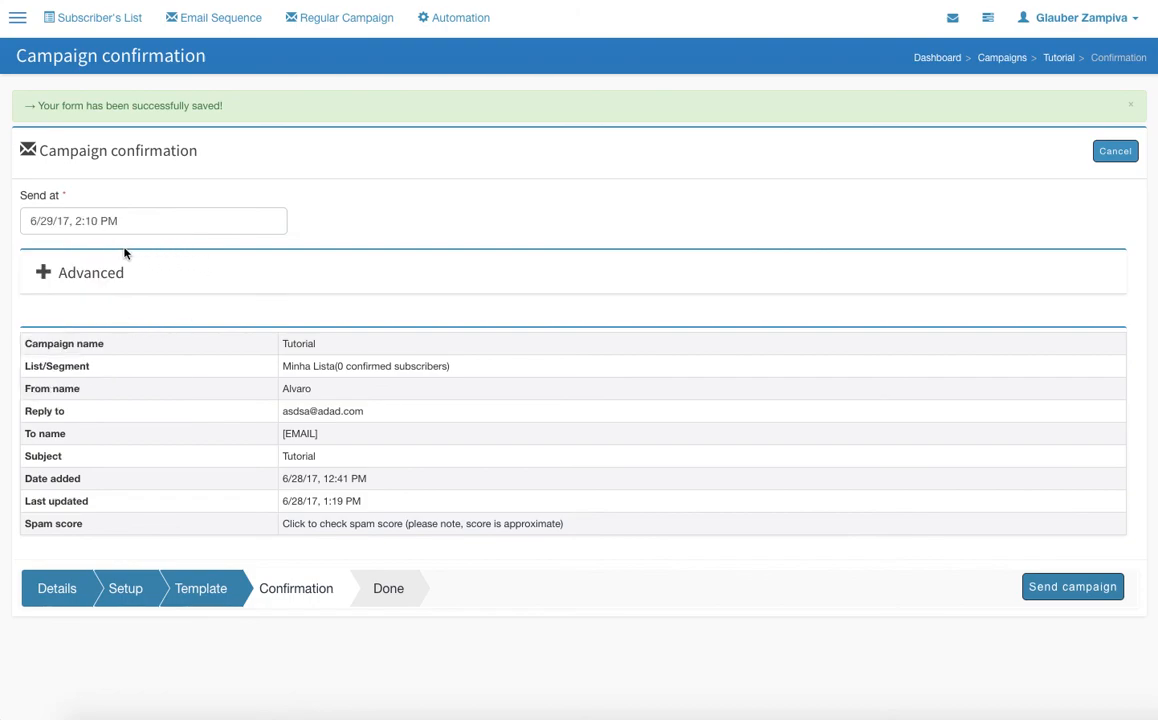
Expand the advanced confirmation options and set the Subscribers that filter to Open
{"action": "left_click", "coordinate": [63, 281]}
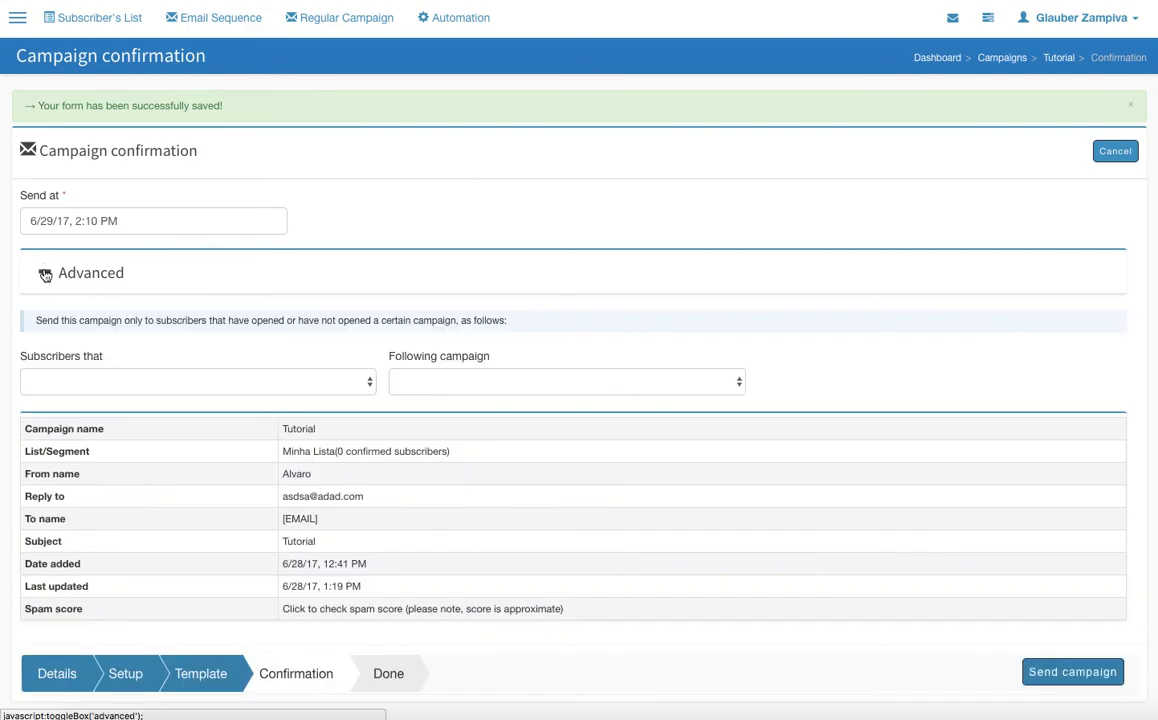
{"action": "left_click", "coordinate": [131, 389]}
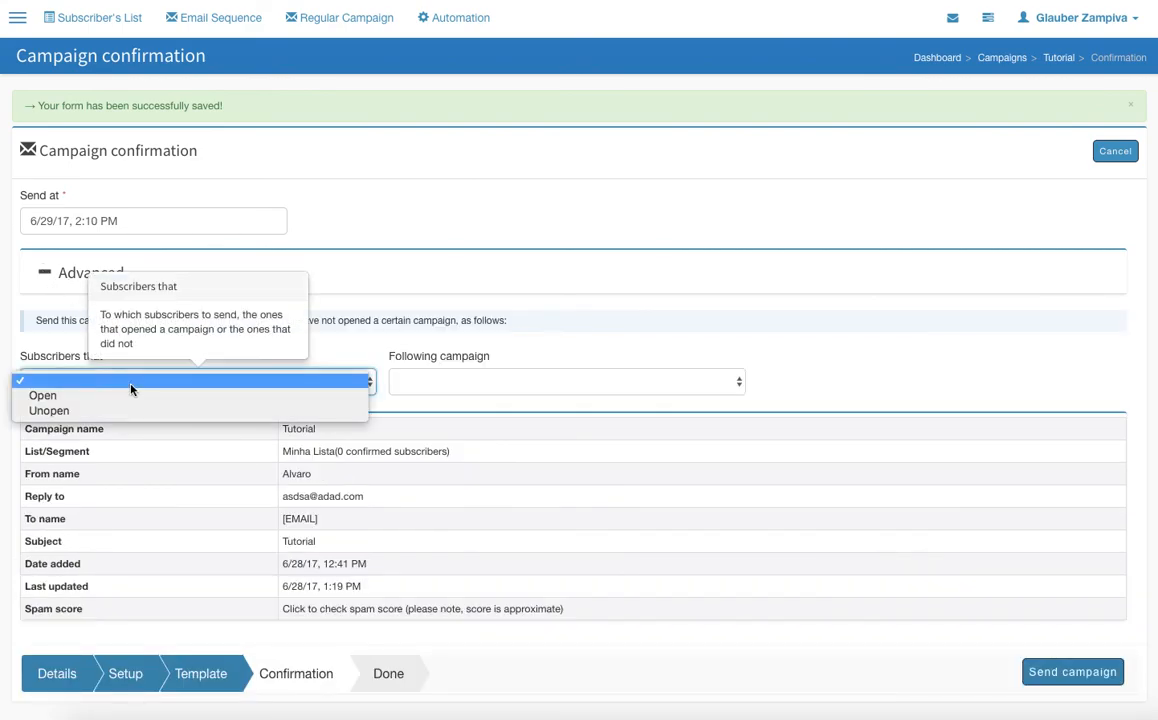
{"action": "left_click", "coordinate": [191, 396]}
Review the Following campaign choices without selecting one, and send the campaign
{"action": "left_click", "coordinate": [483, 382]}
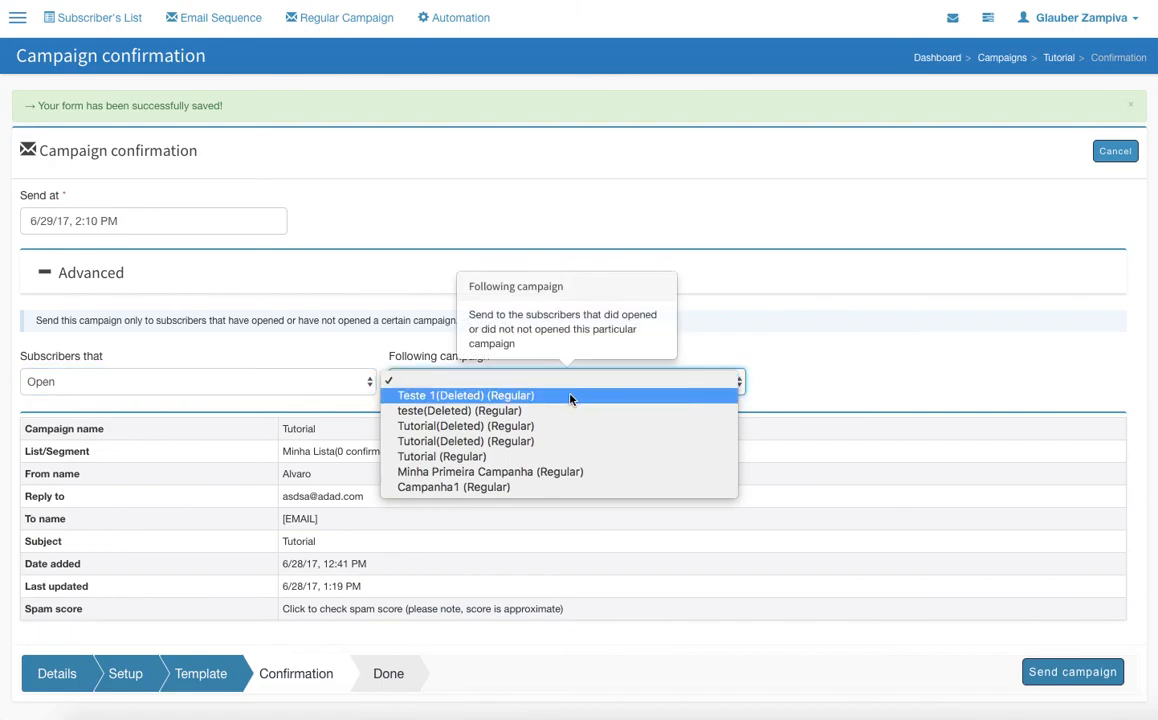
{"action": "left_click", "coordinate": [714, 336]}
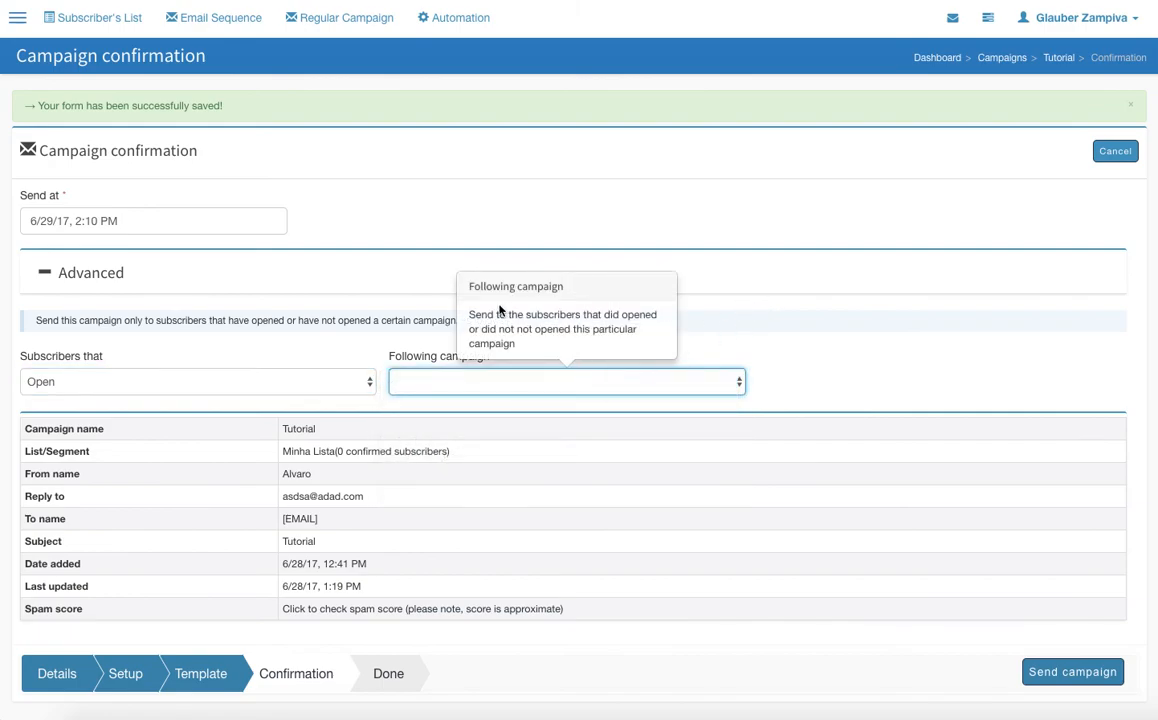
{"action": "left_click_drag", "start_coordinate": [482, 306], "coordinate": [1022, 251]}
{"action": "left_click", "coordinate": [475, 392]}
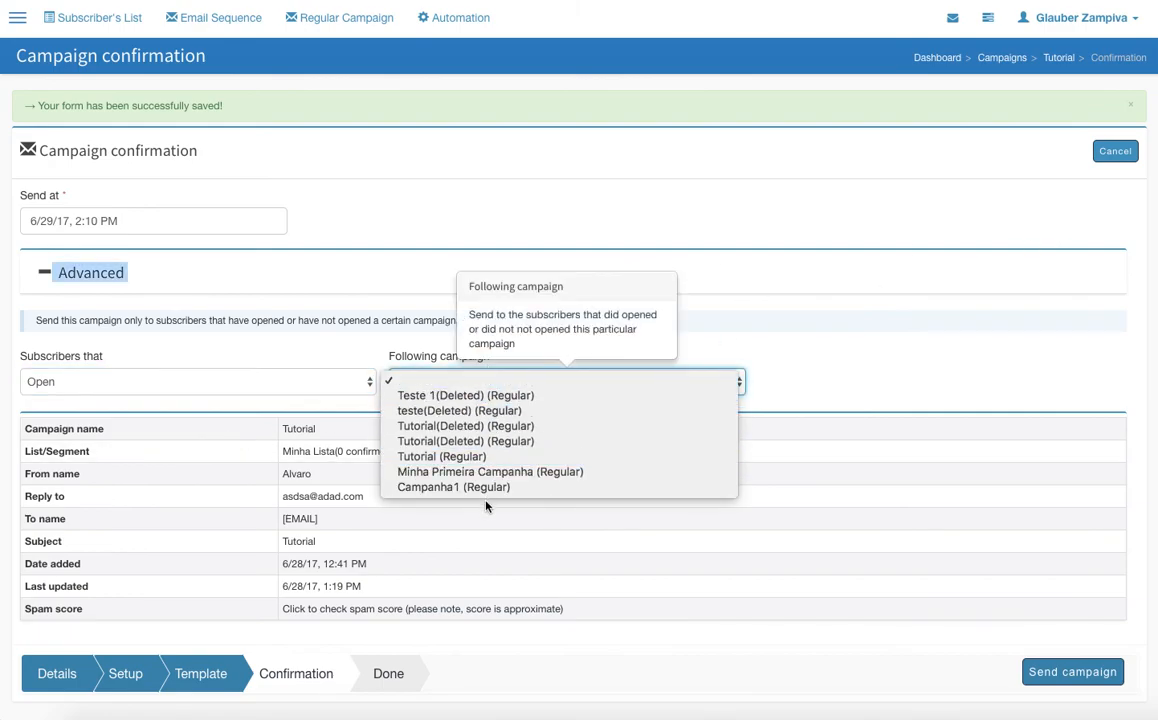
{"action": "left_click", "coordinate": [706, 310]}
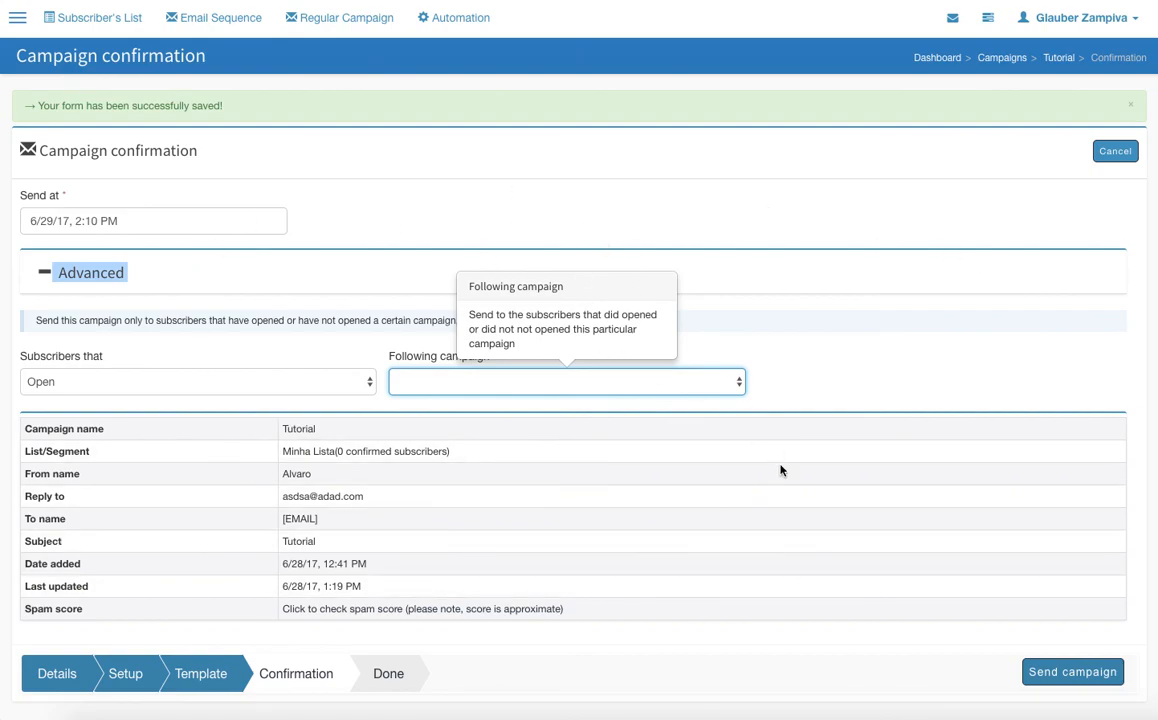
{"action": "left_click", "coordinate": [1099, 684]}
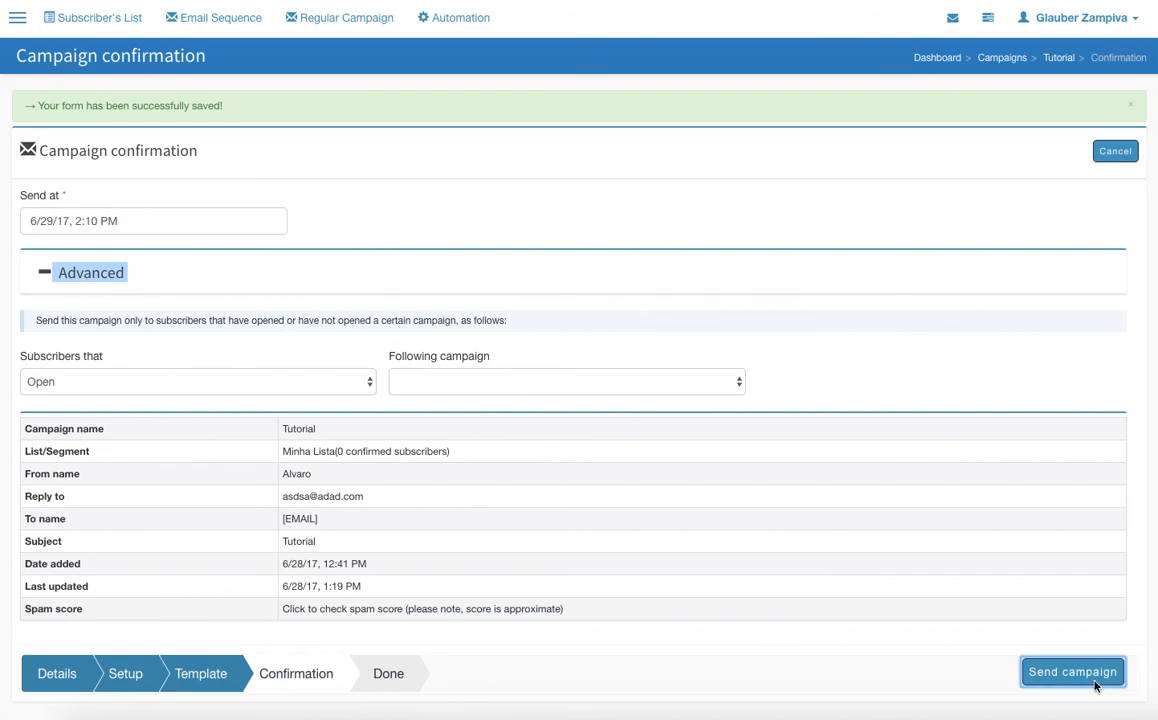